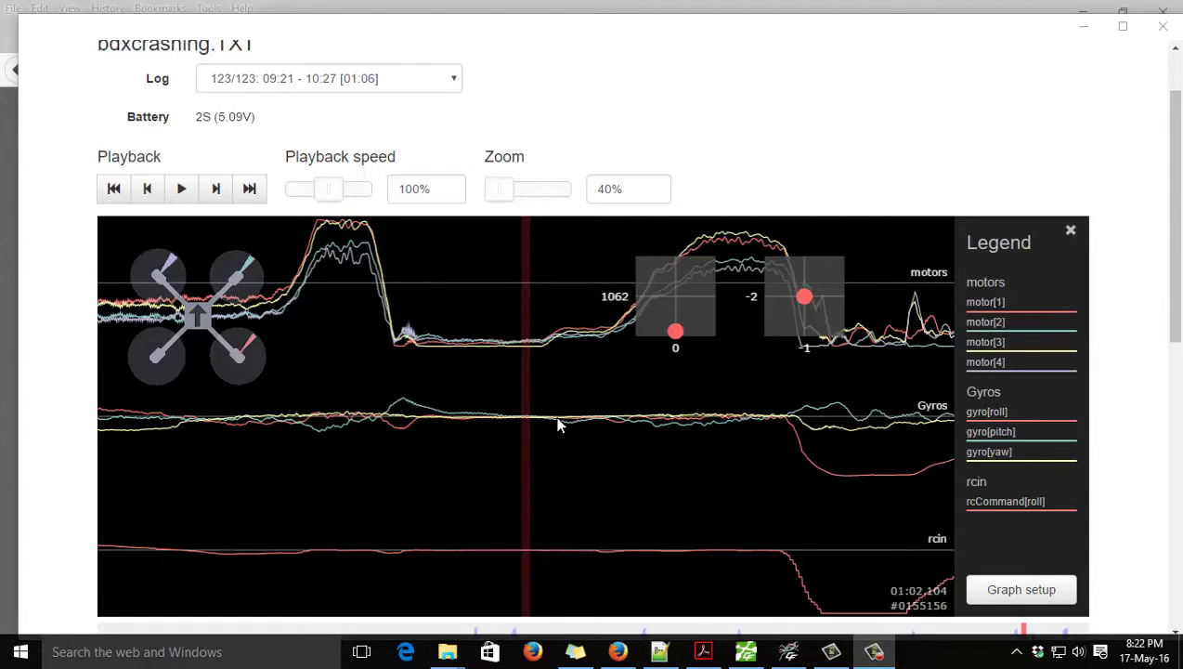
# Play the log briefly, then bring it back to about 01:05.046, where motor outputs fall from maximum
pyautogui.click(656, 440)
pyautogui.moveTo(656, 440); pyautogui.dragTo(513, 442)
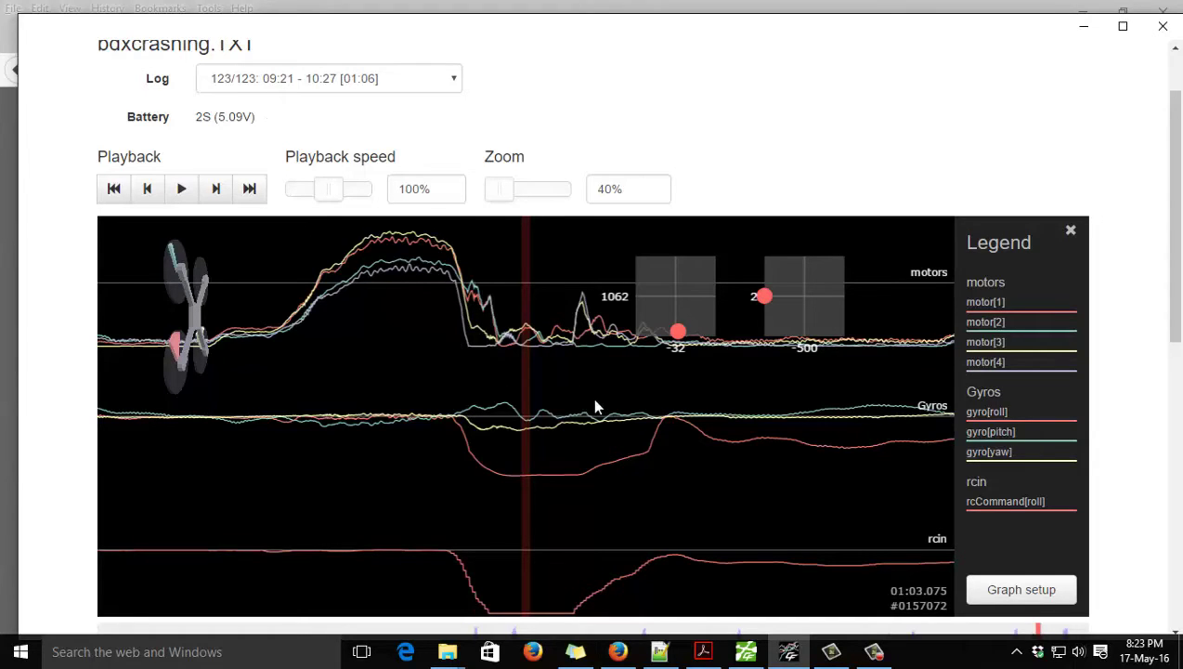
pyautogui.press('space')
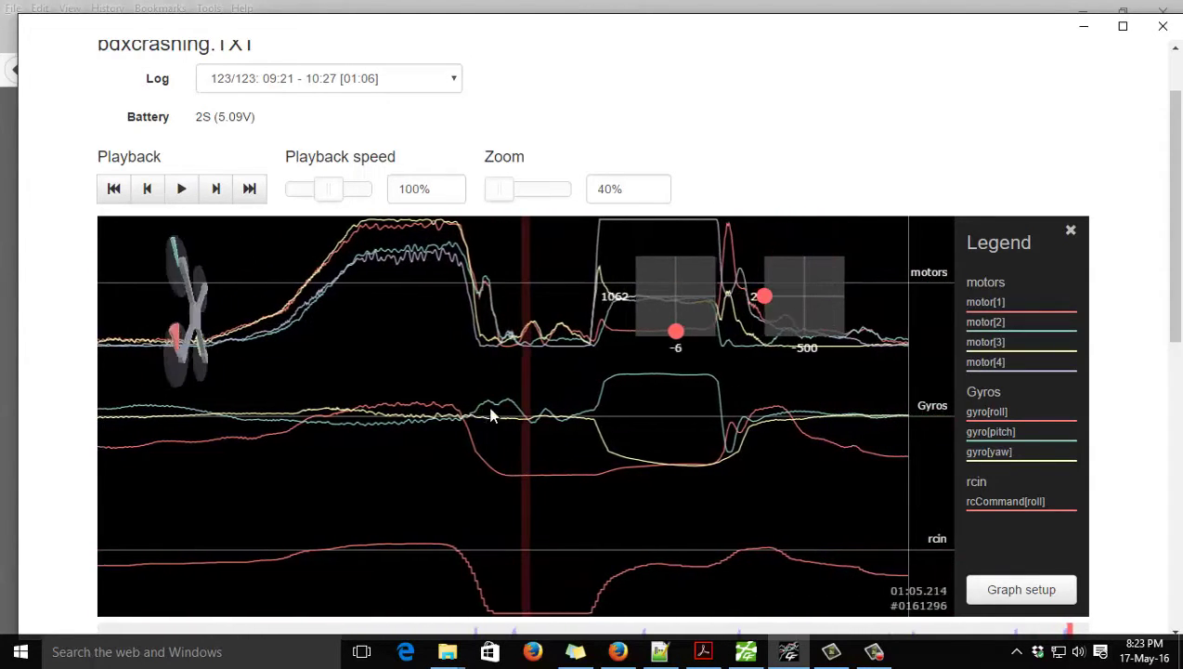
pyautogui.moveTo(492, 409)
pyautogui.mouseDown()
pyautogui.moveTo(521, 415)
pyautogui.moveTo(449, 417)
pyautogui.moveTo(497, 410)
pyautogui.mouseUp()
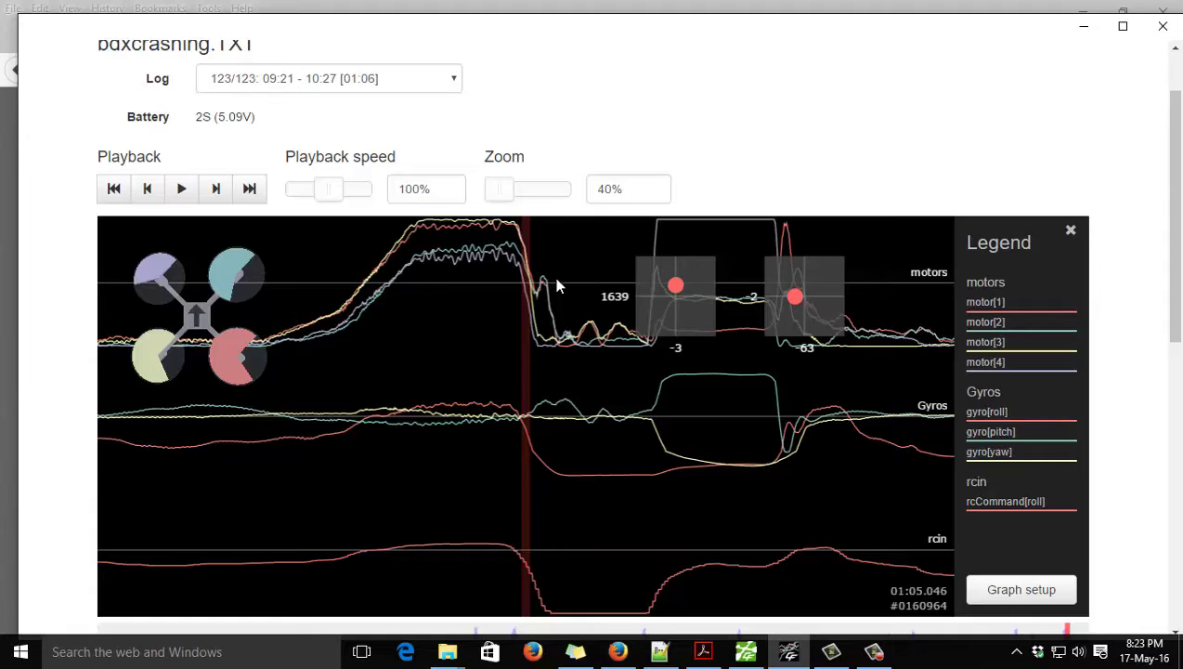
# Step the log frame by frame to 01:05.493, where motor[4] reads 1950 and rcCommand[roll] -145
pyautogui.scroll(-1, 553, 275)
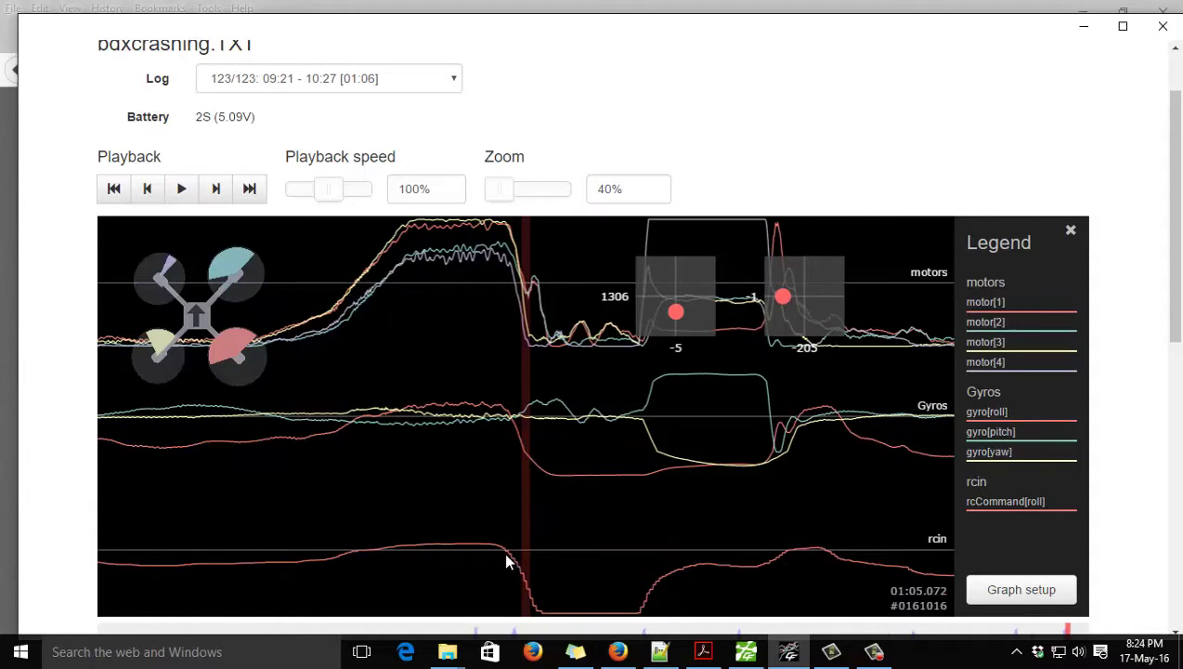
pyautogui.scroll(-2, 527, 450)
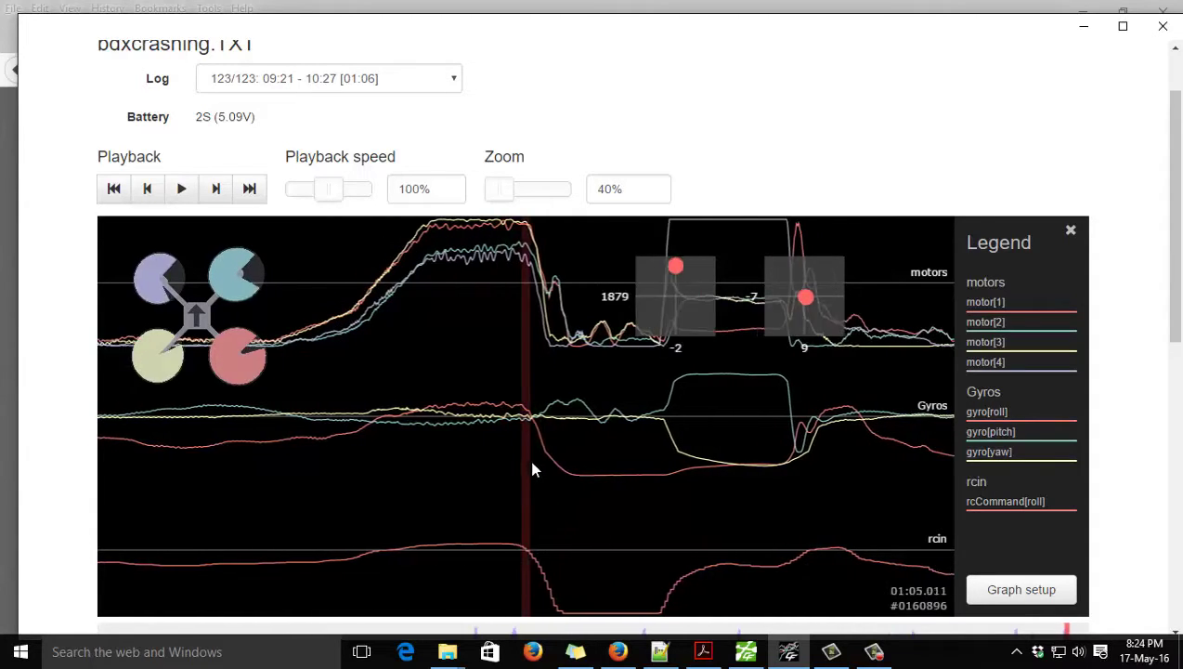
pyautogui.scroll(-8, 617, 436)
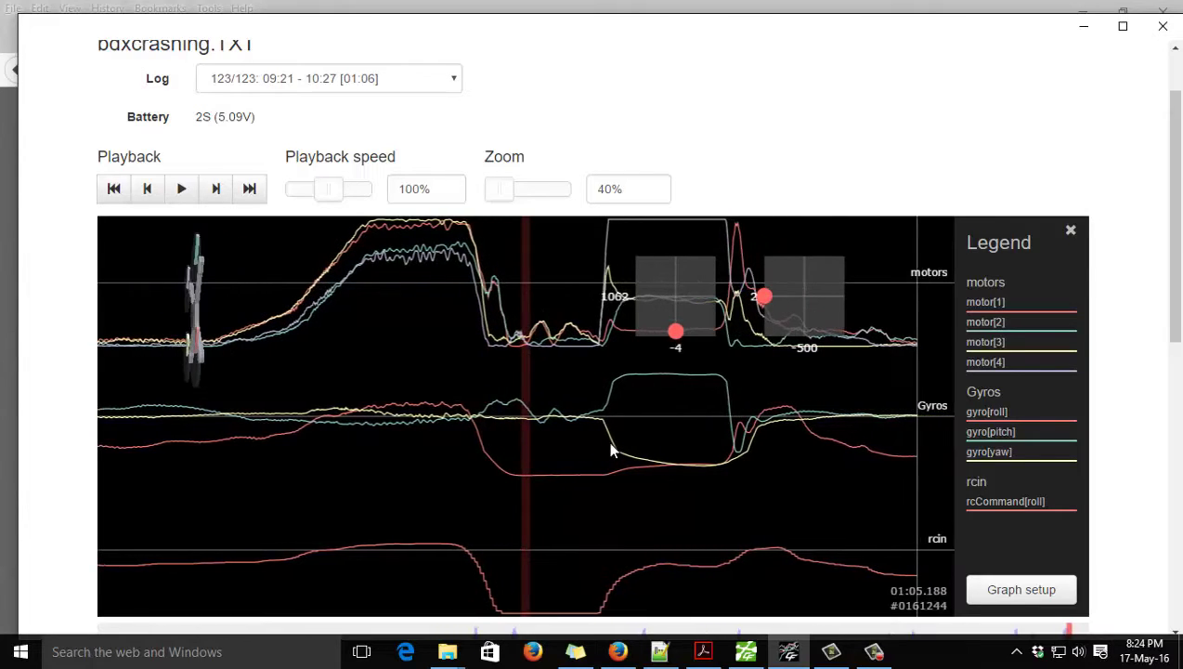
pyautogui.scroll(-3, 590, 451)
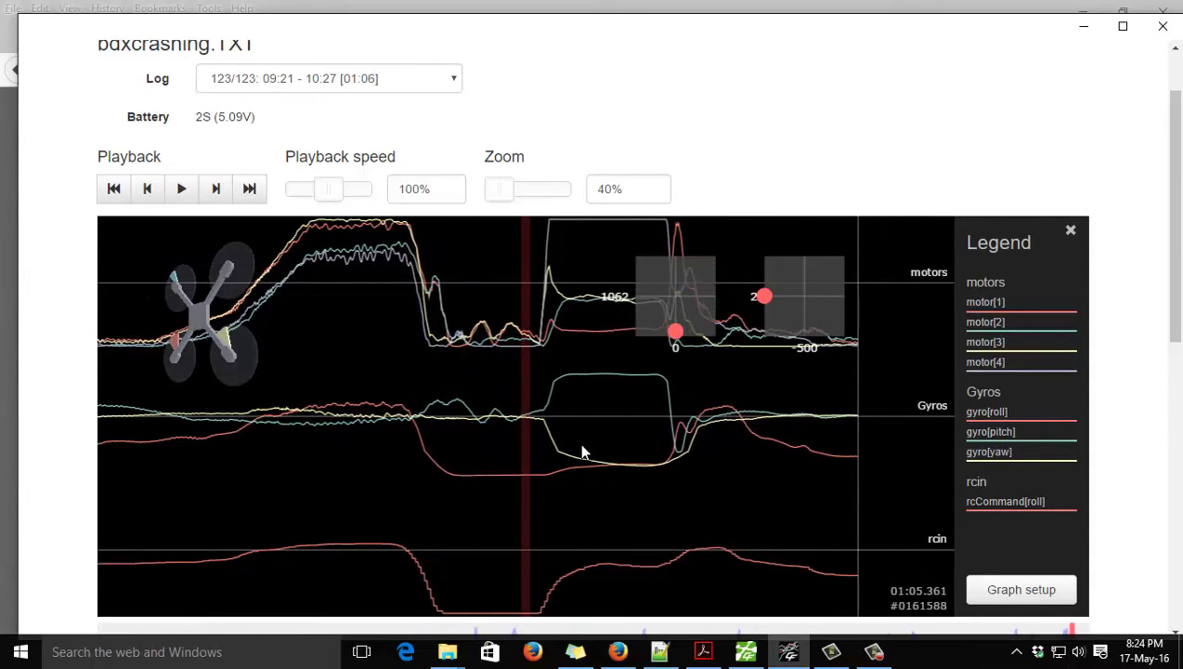
pyautogui.scroll(-2, 543, 587)
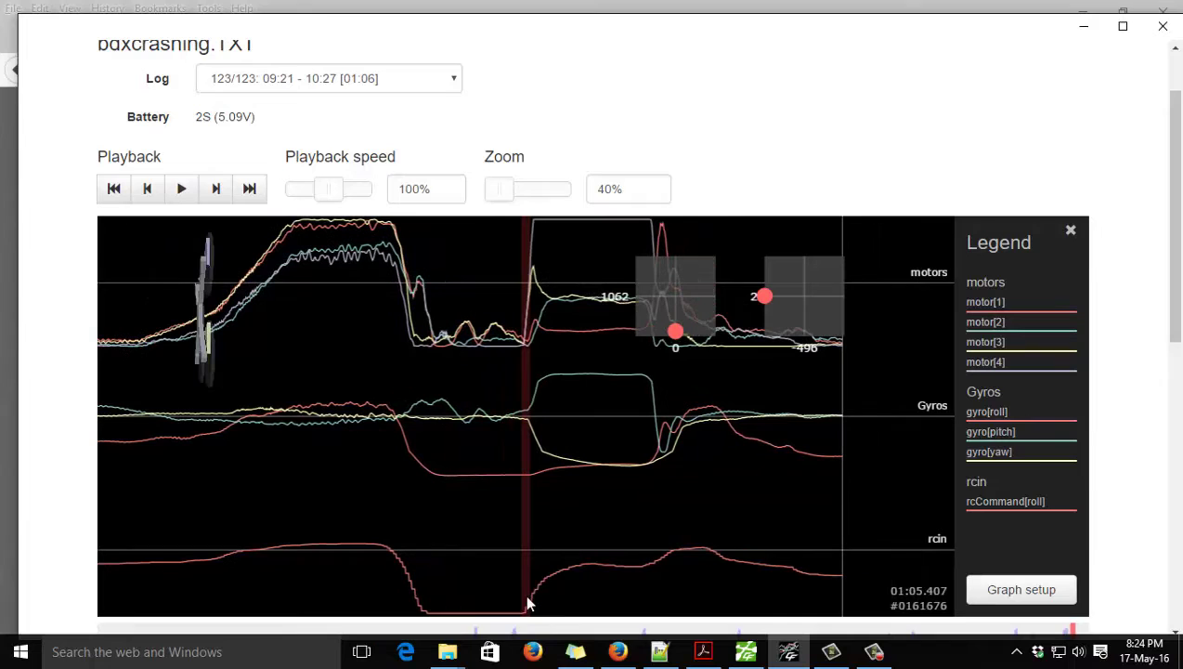
pyautogui.scroll(-2, 552, 474)
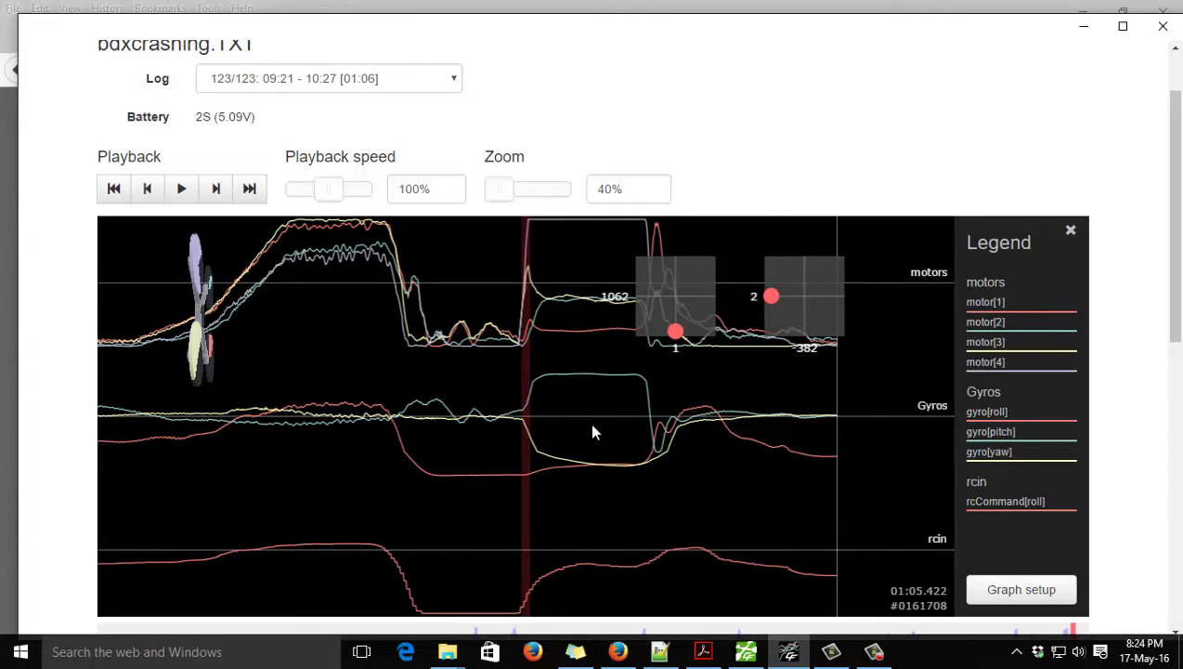
pyautogui.scroll(-1, 593, 427)
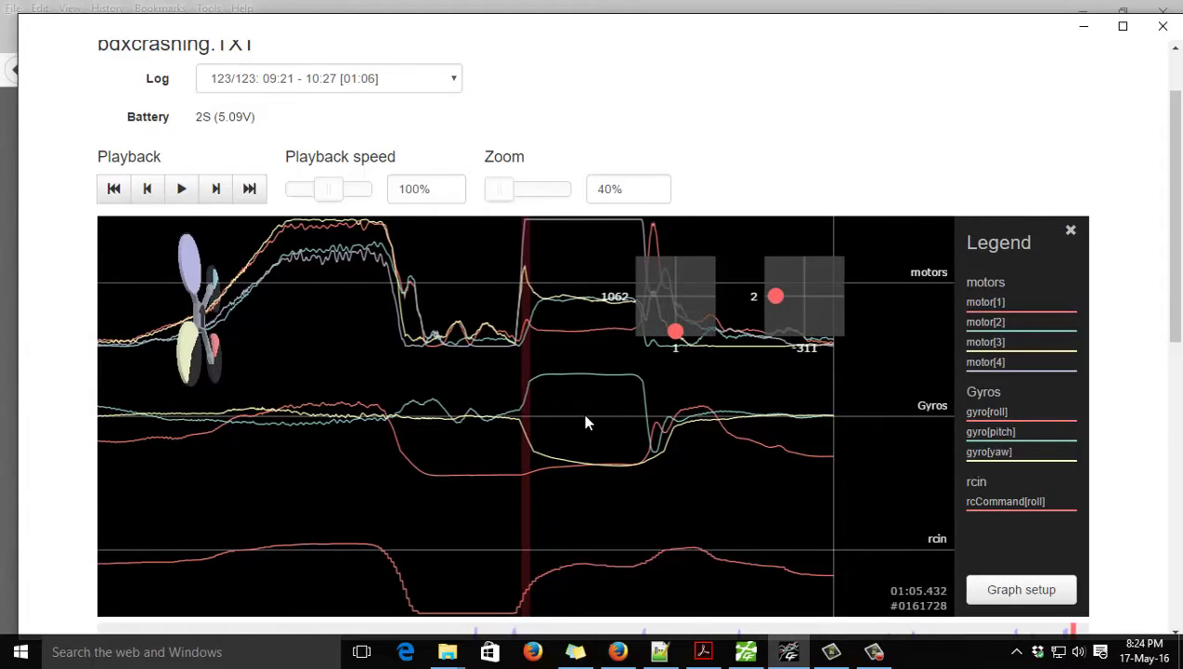
pyautogui.scroll(2, 587, 422)
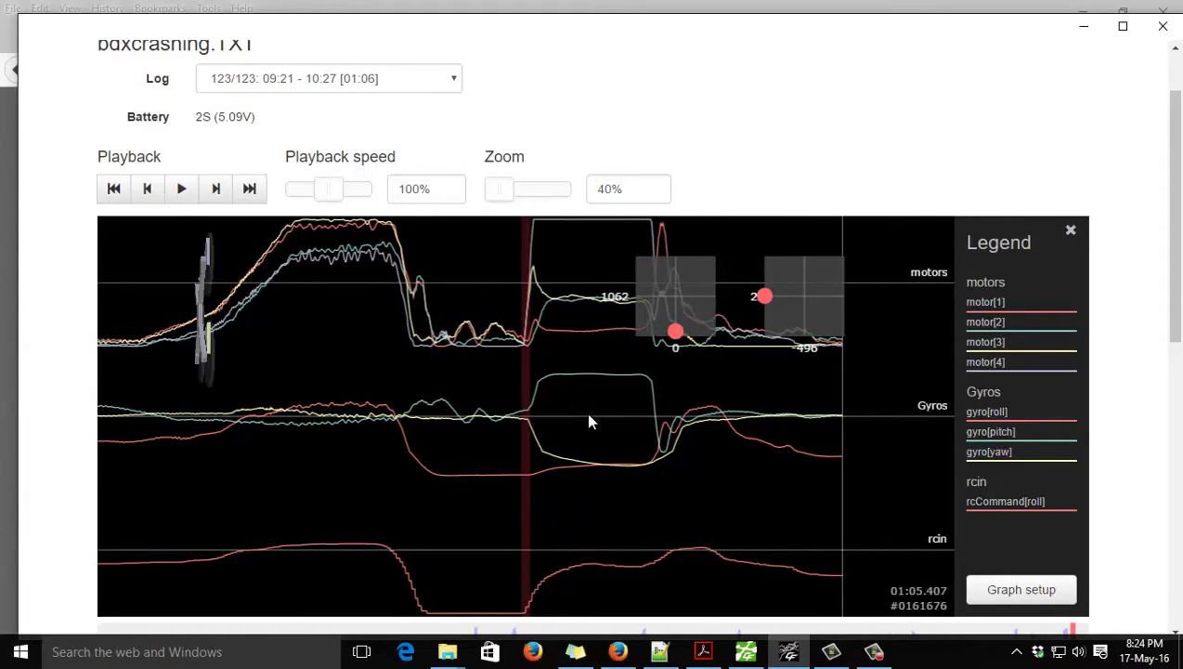
pyautogui.scroll(-2, 587, 421)
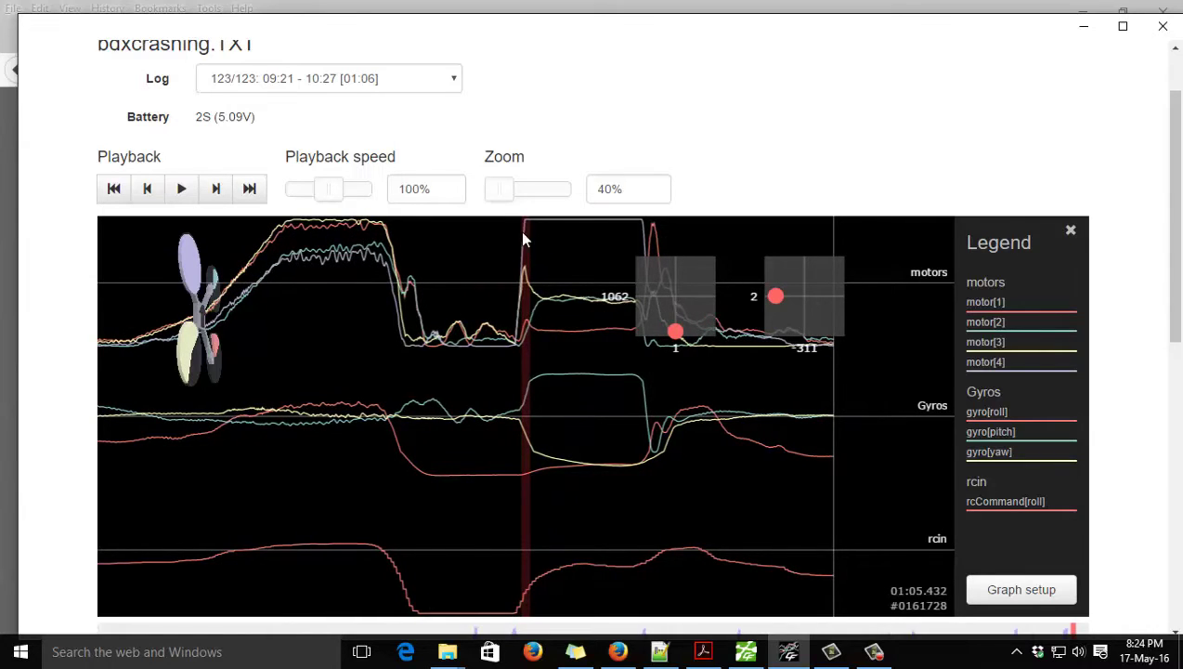
pyautogui.scroll(-1, 507, 338)
pyautogui.scroll(1, 529, 297)
pyautogui.scroll(-4, 553, 313)
# Bring the Field values table into view and advance the log two frames
pyautogui.scroll(-3, 530, 316)
pyautogui.scroll(-5, 521, 329)
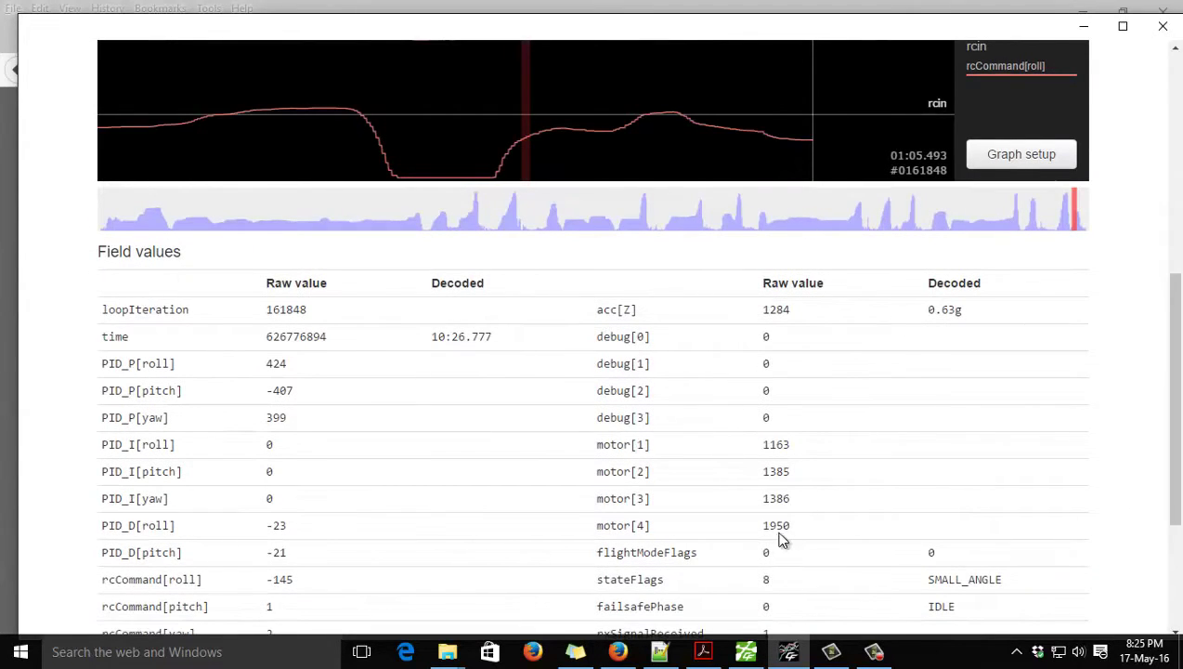
pyautogui.click(1069, 203)
pyautogui.click(1073, 206)
pyautogui.scroll(9, 669, 212)
# Scrub the graph around 01:05.5, then move the log back to 01:03.321 where the roll dip begins
pyautogui.moveTo(484, 269); pyautogui.dragTo(532, 286)
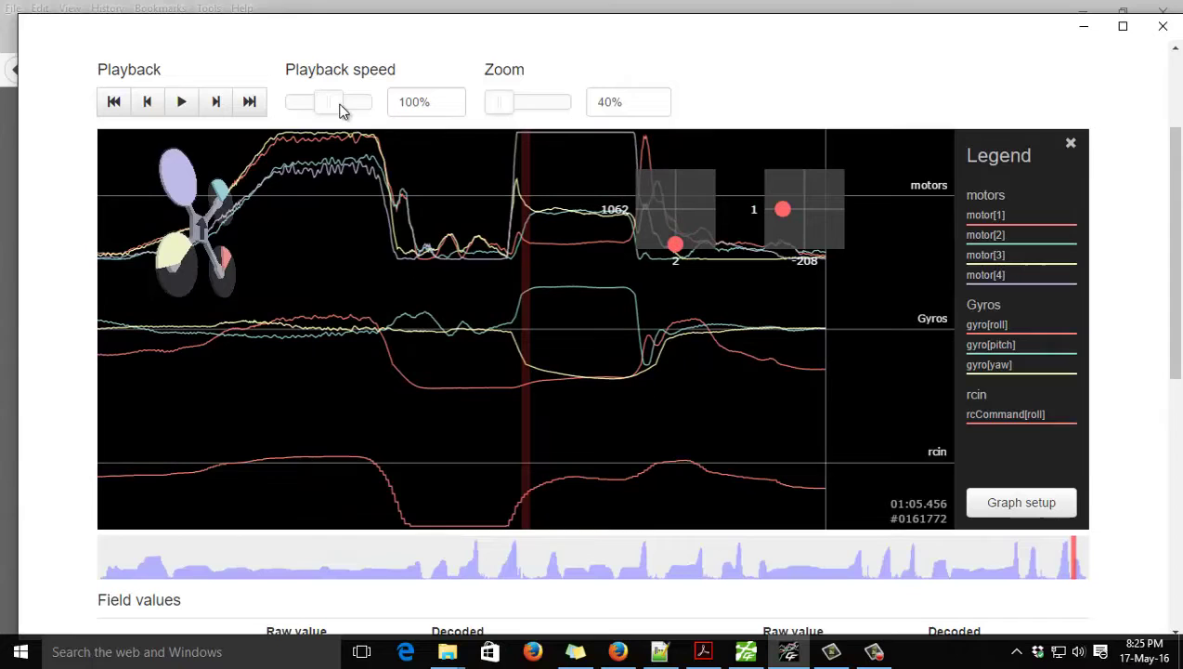
pyautogui.moveTo(688, 329); pyautogui.dragTo(482, 348)
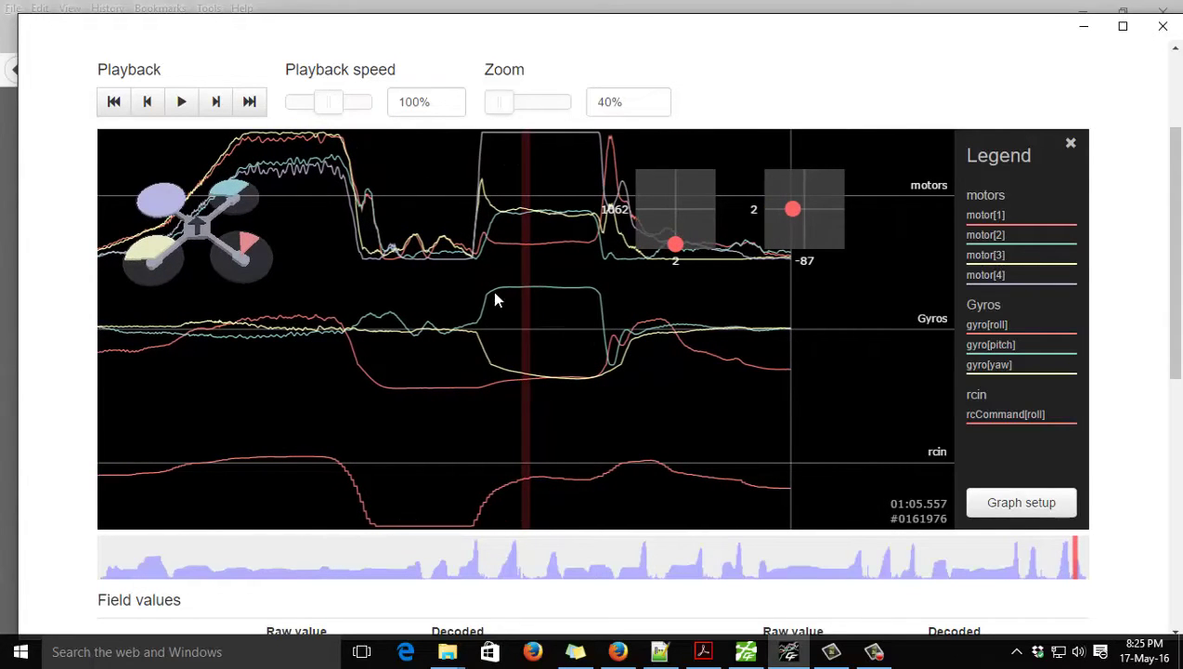
pyautogui.moveTo(502, 302); pyautogui.dragTo(520, 307)
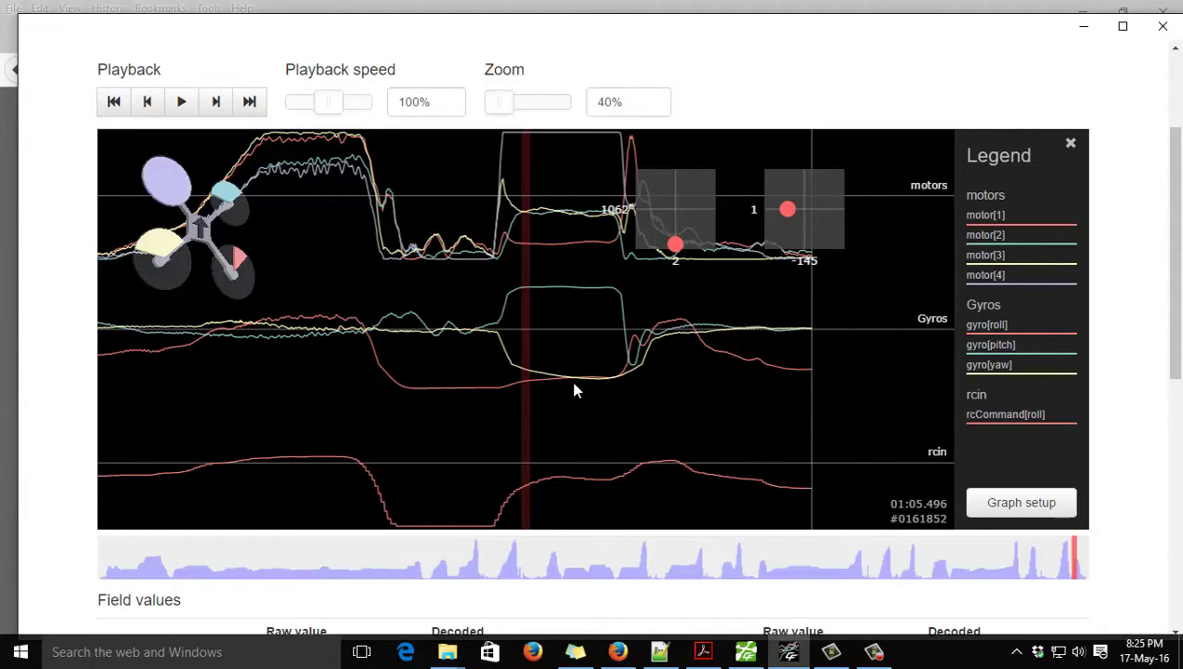
pyautogui.scroll(-4, 558, 300)
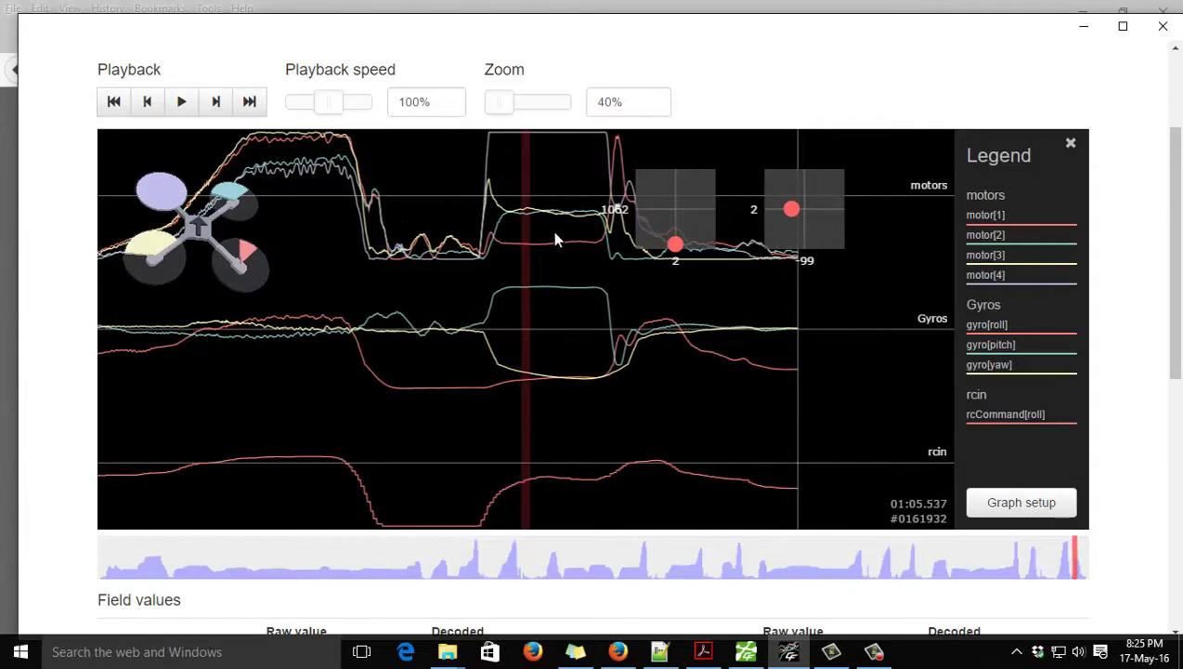
pyautogui.scroll(-5, 551, 232)
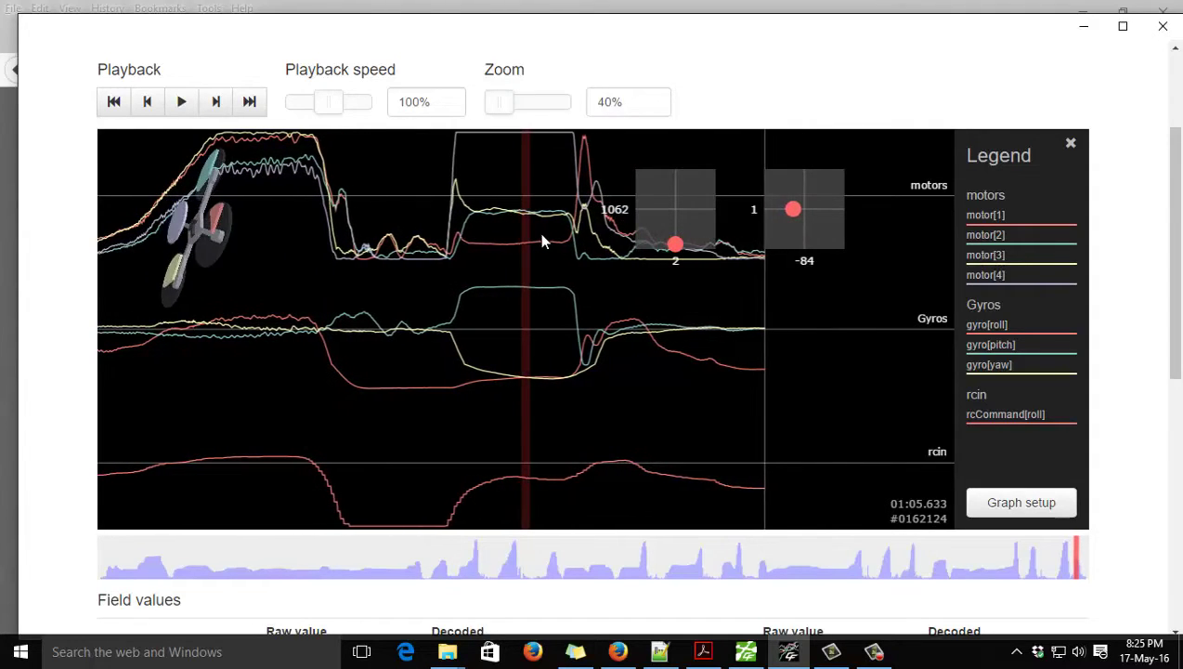
pyautogui.scroll(1, 544, 241)
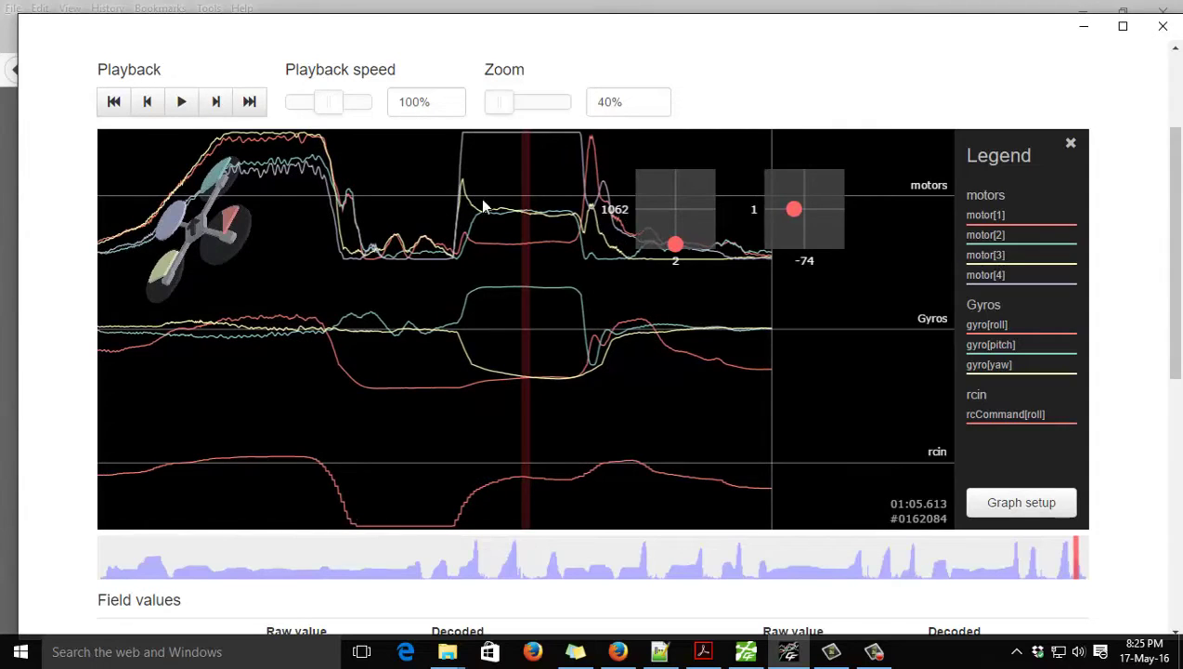
pyautogui.scroll(7, 562, 249)
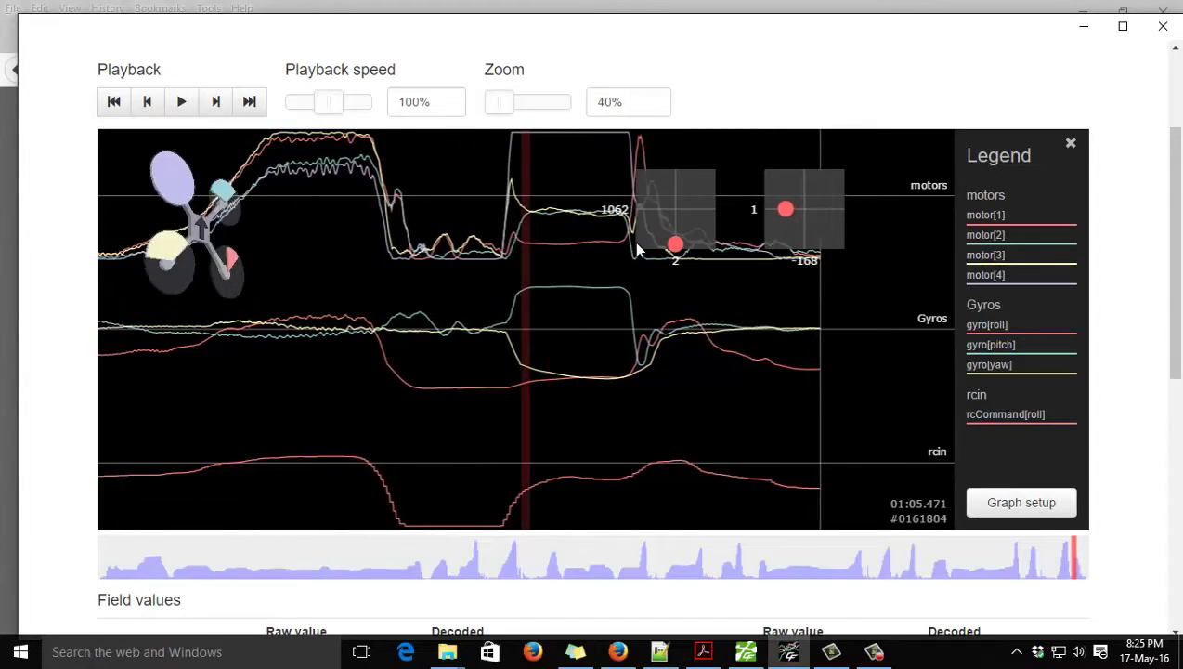
pyautogui.scroll(10, 633, 241)
pyautogui.moveTo(580, 269); pyautogui.dragTo(378, 325)
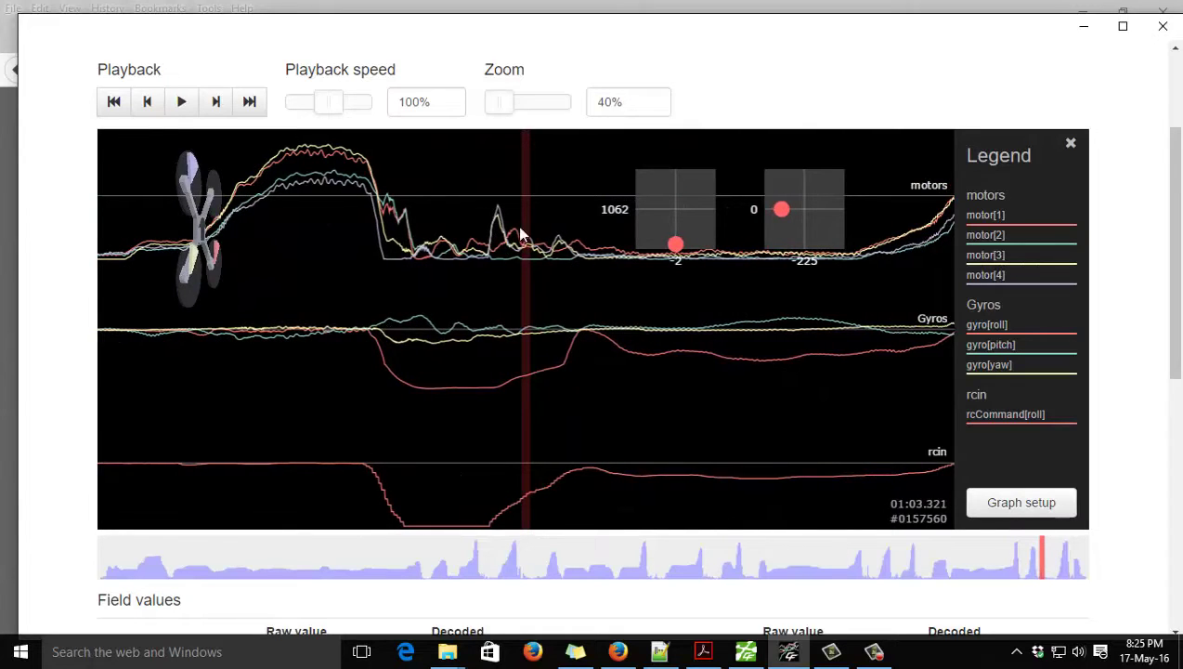
# Step the log from 01:03 through the roll to 01:05.440, past the motor saturation
pyautogui.scroll(-20, 532, 312)
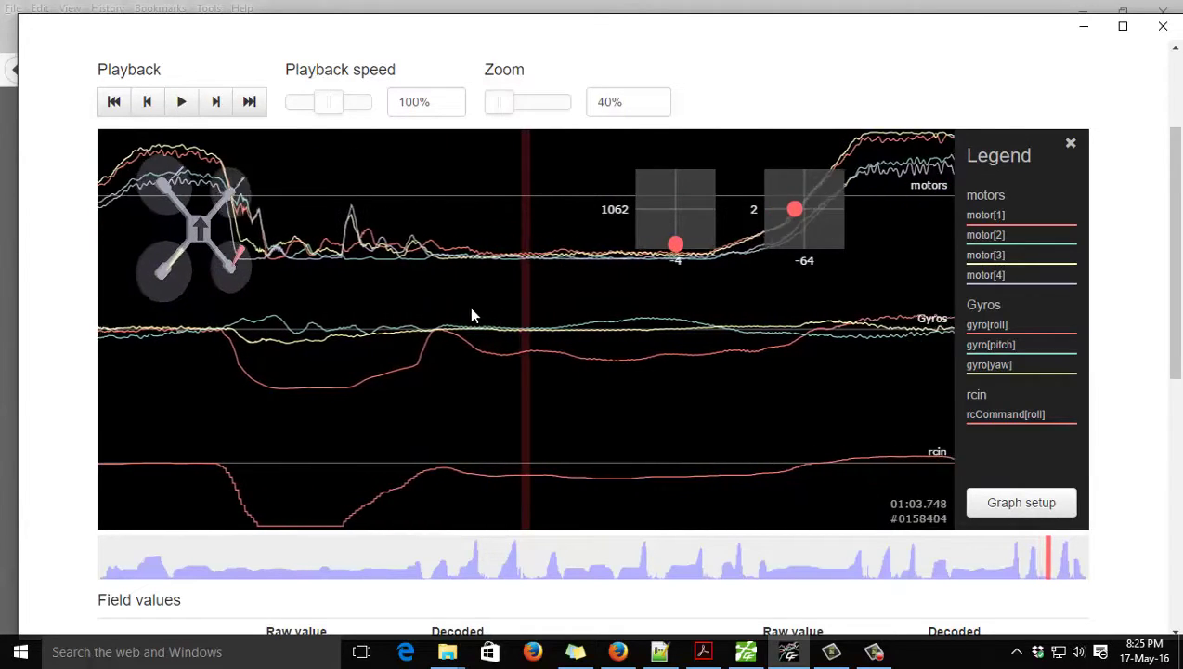
pyautogui.moveTo(472, 317); pyautogui.dragTo(569, 317)
pyautogui.scroll(-10, 557, 317)
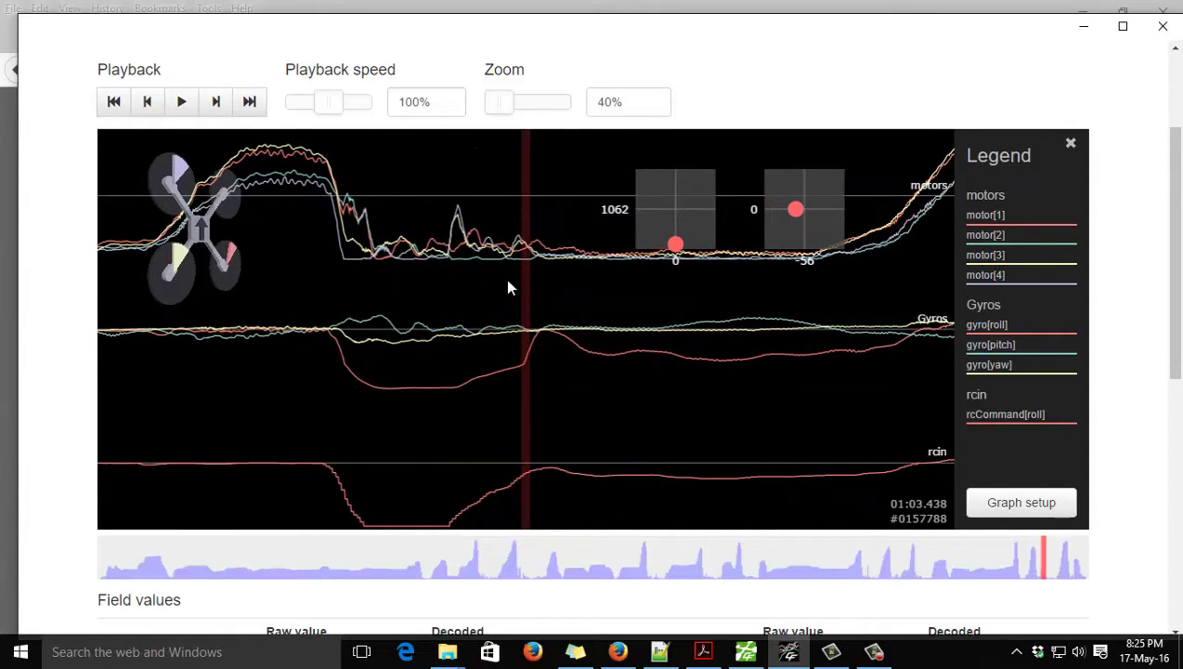
pyautogui.scroll(-20, 508, 288)
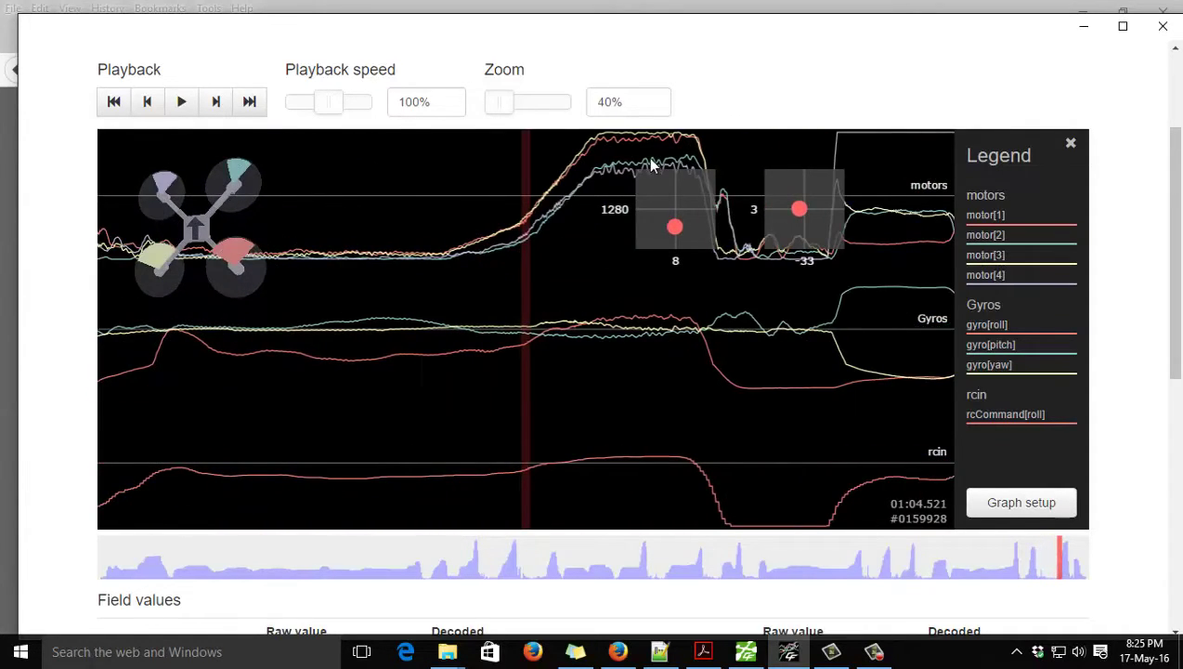
pyautogui.scroll(-8, 601, 265)
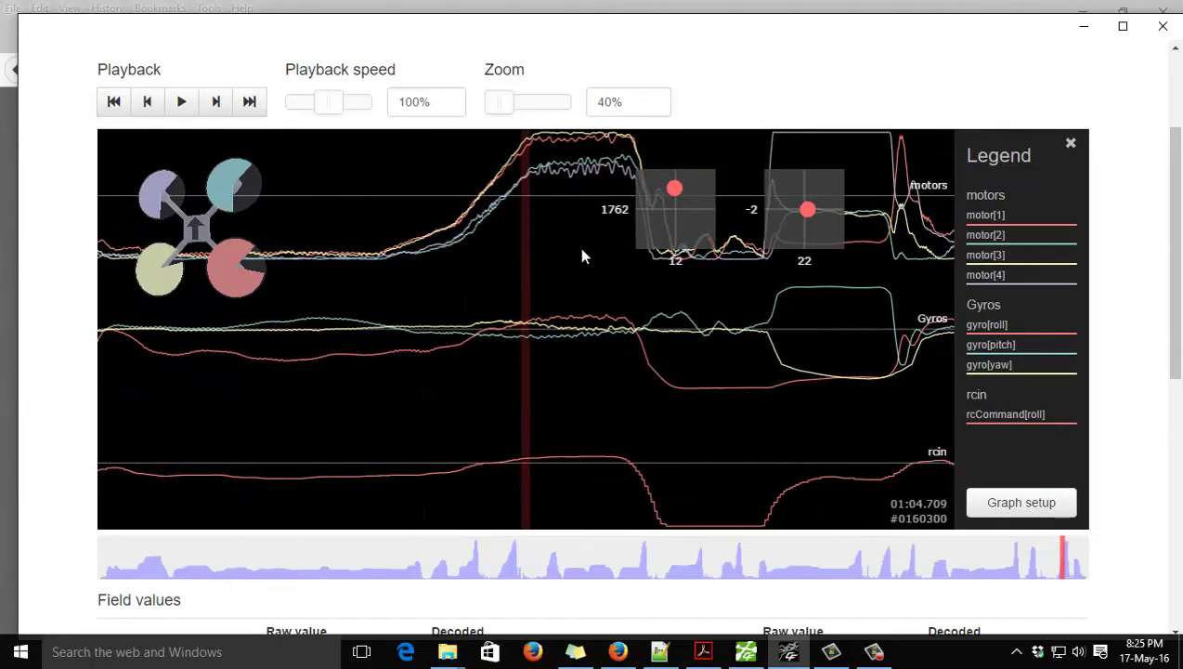
pyautogui.scroll(-10, 576, 271)
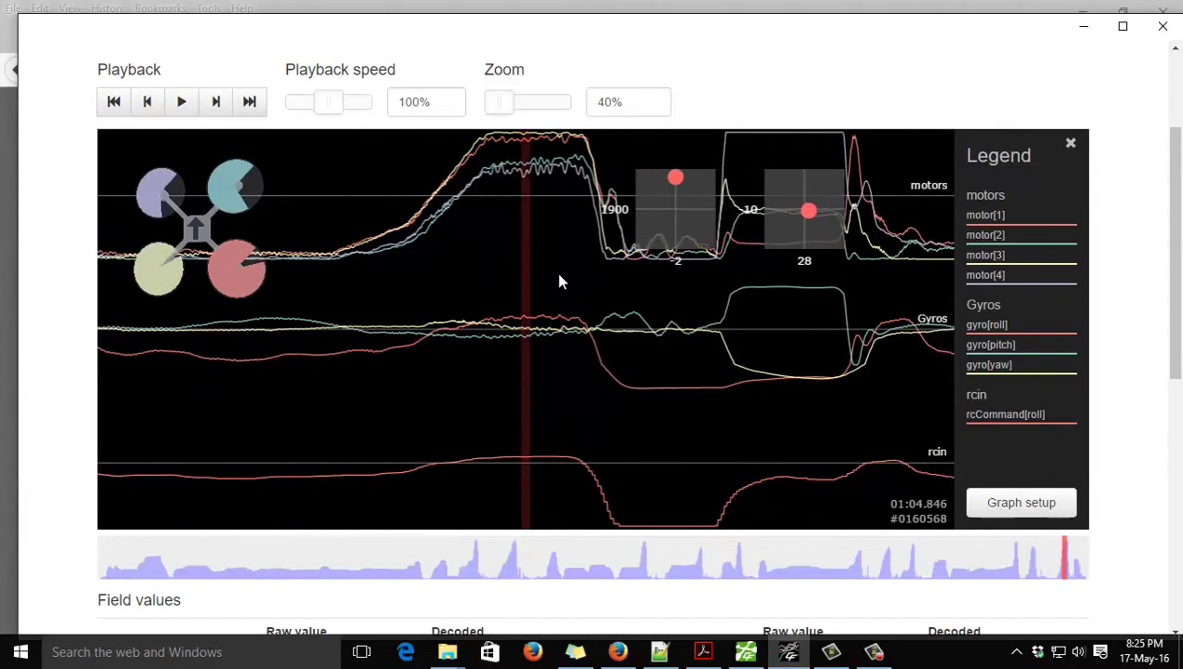
pyautogui.scroll(-12, 539, 278)
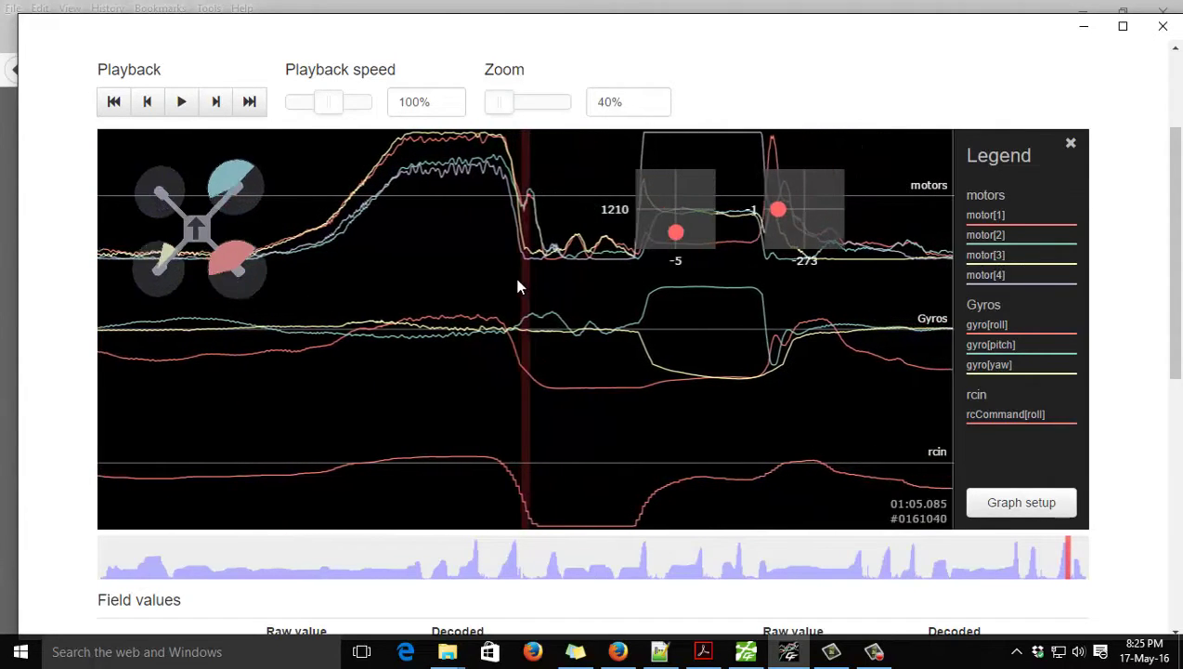
pyautogui.scroll(-12, 483, 278)
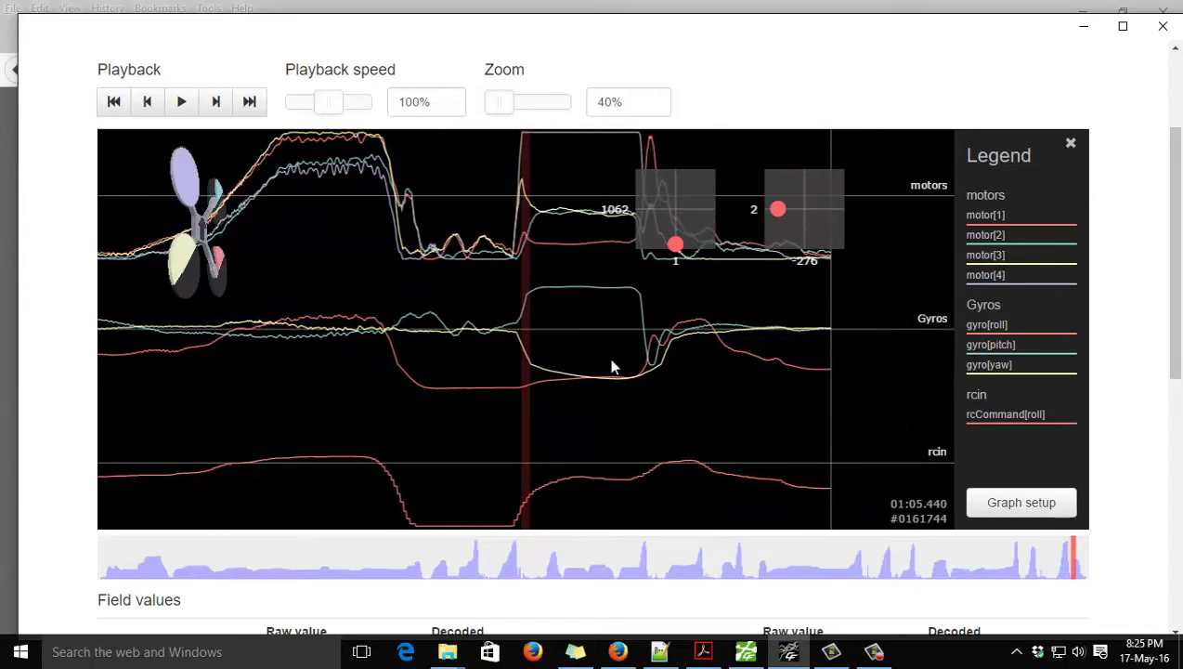
# Move the log past the roll and scrub back and forth between 01:05.5 and 01:06.0
pyautogui.moveTo(675, 251); pyautogui.dragTo(479, 249)
pyautogui.scroll(-12, 550, 328)
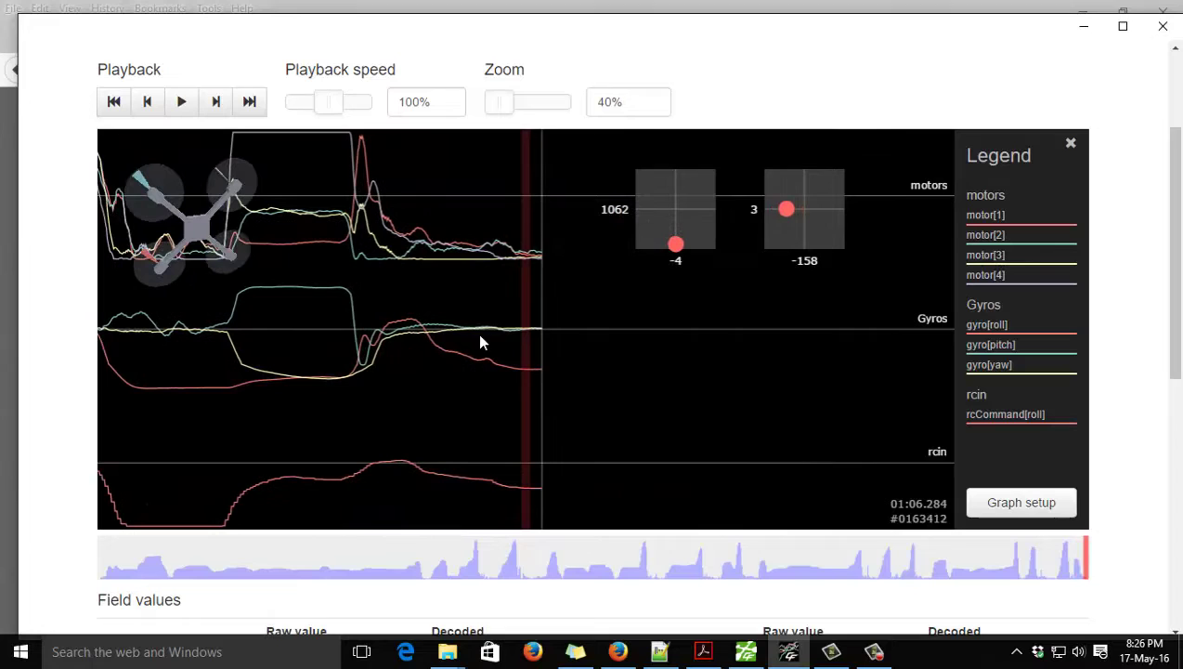
pyautogui.scroll(2, 534, 330)
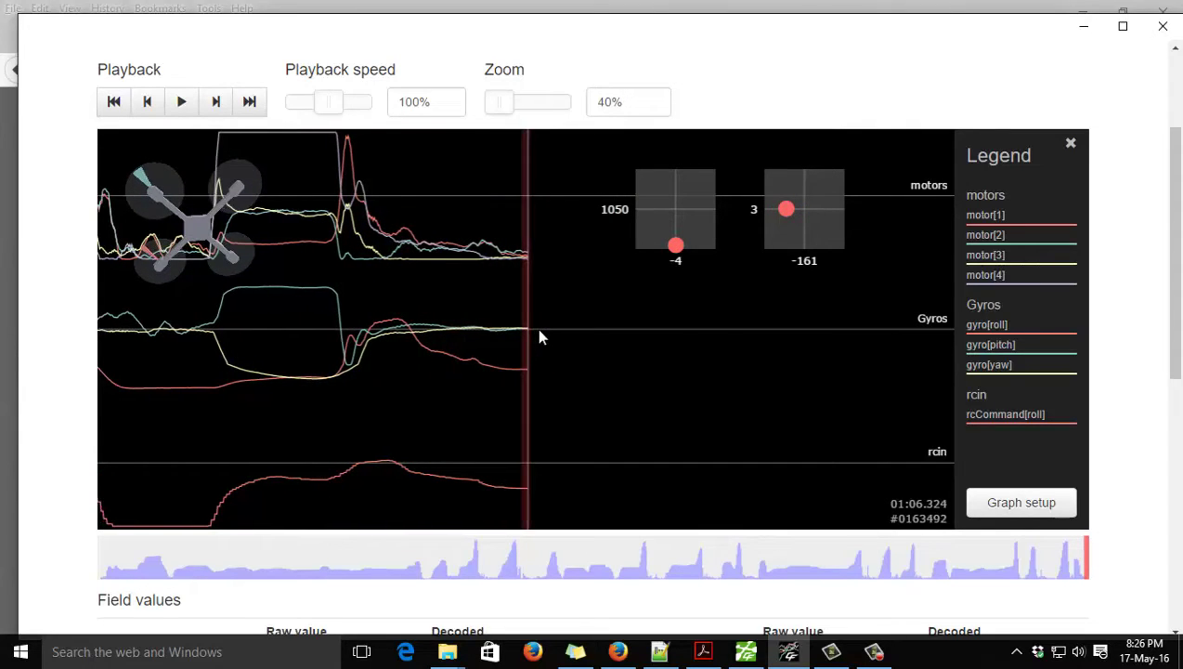
pyautogui.scroll(6, 576, 330)
pyautogui.scroll(4, 620, 335)
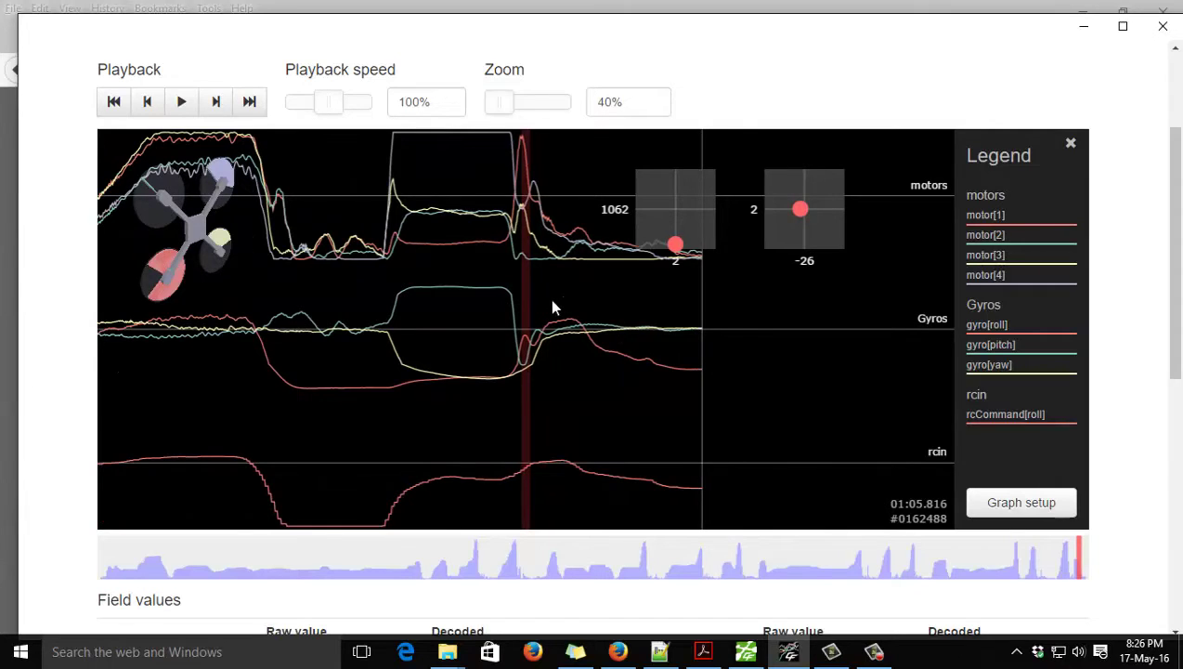
pyautogui.scroll(5, 562, 300)
pyautogui.scroll(1, 594, 290)
pyautogui.scroll(-2, 591, 289)
pyautogui.scroll(1, 584, 294)
pyautogui.scroll(-2, 584, 294)
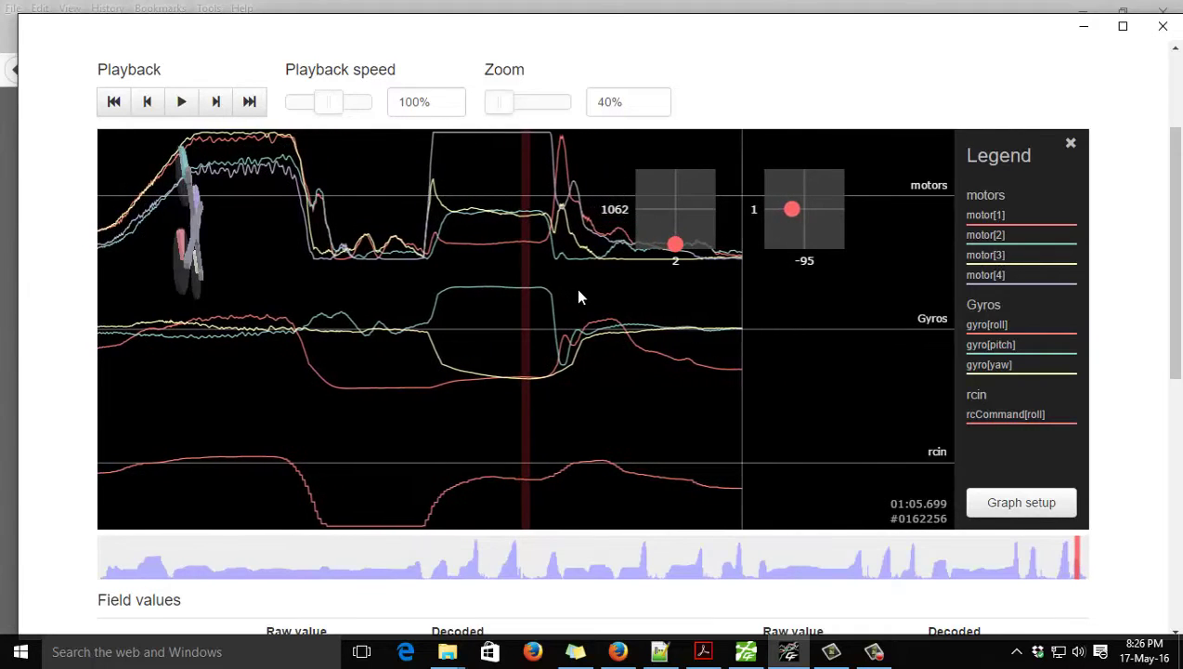
pyautogui.scroll(2, 578, 286)
pyautogui.scroll(-1, 592, 271)
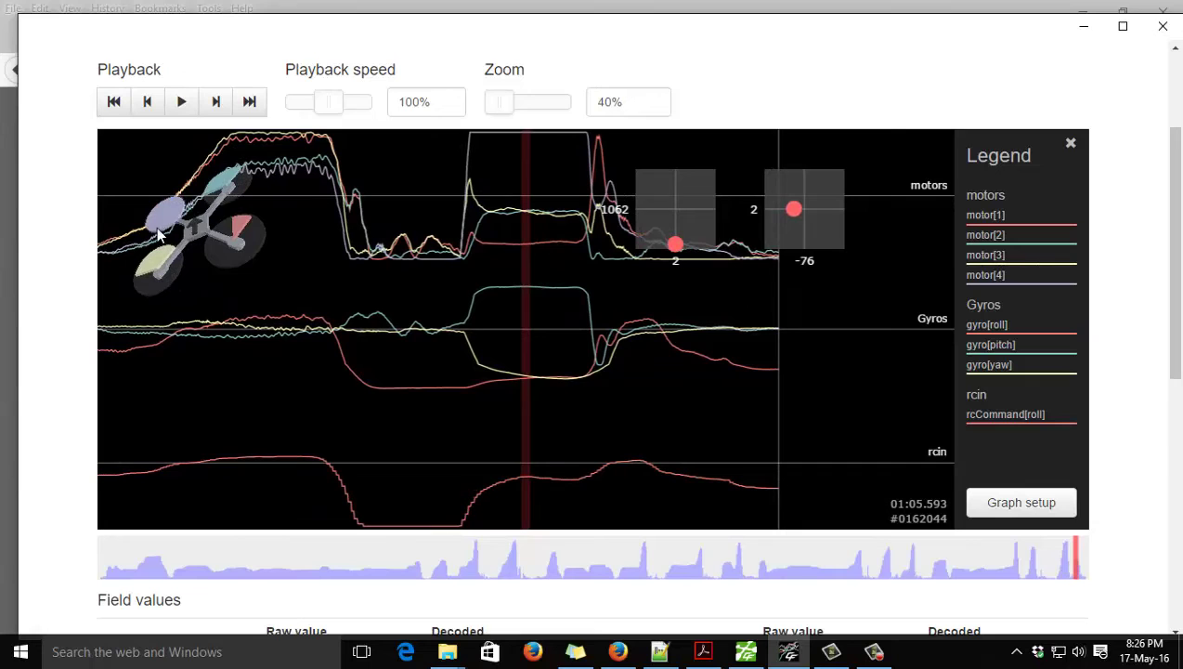
pyautogui.scroll(-2, 575, 279)
# Fine-step the log and settle at 01:05.877, just after the roll ends
pyautogui.scroll(-2, 578, 279)
pyautogui.scroll(3, 583, 280)
pyautogui.scroll(-3, 582, 283)
pyautogui.scroll(4, 579, 276)
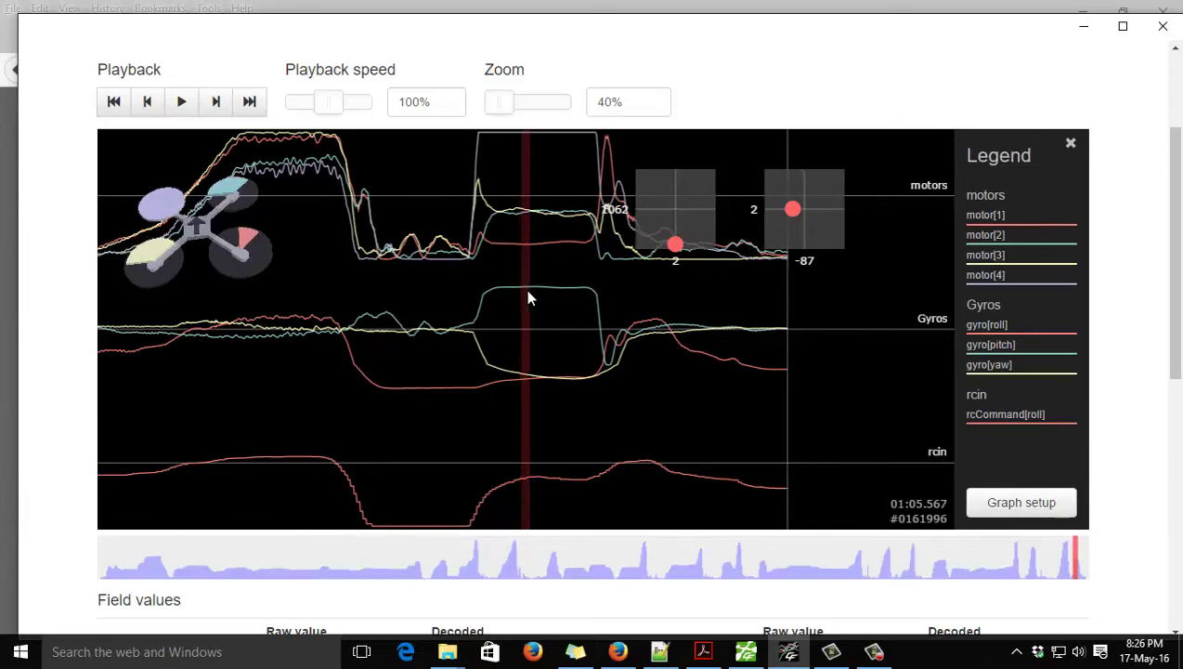
pyautogui.scroll(-5, 525, 289)
pyautogui.scroll(2, 506, 292)
pyautogui.scroll(2, 518, 297)
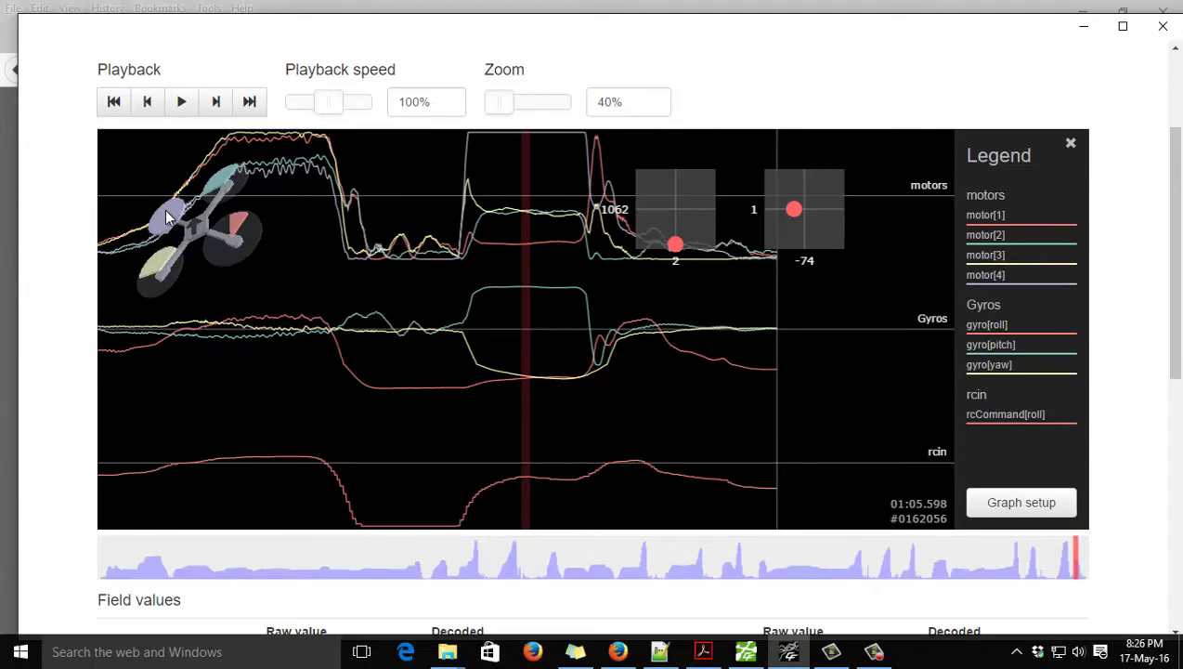
pyautogui.scroll(-8, 573, 288)
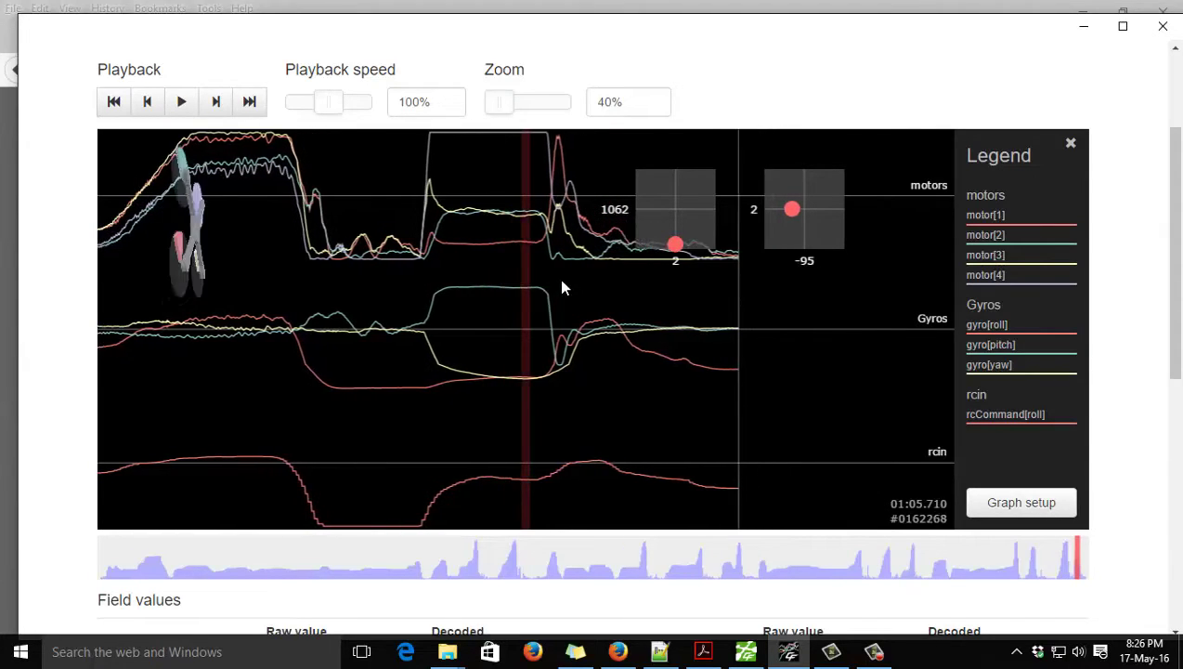
pyautogui.scroll(9, 538, 278)
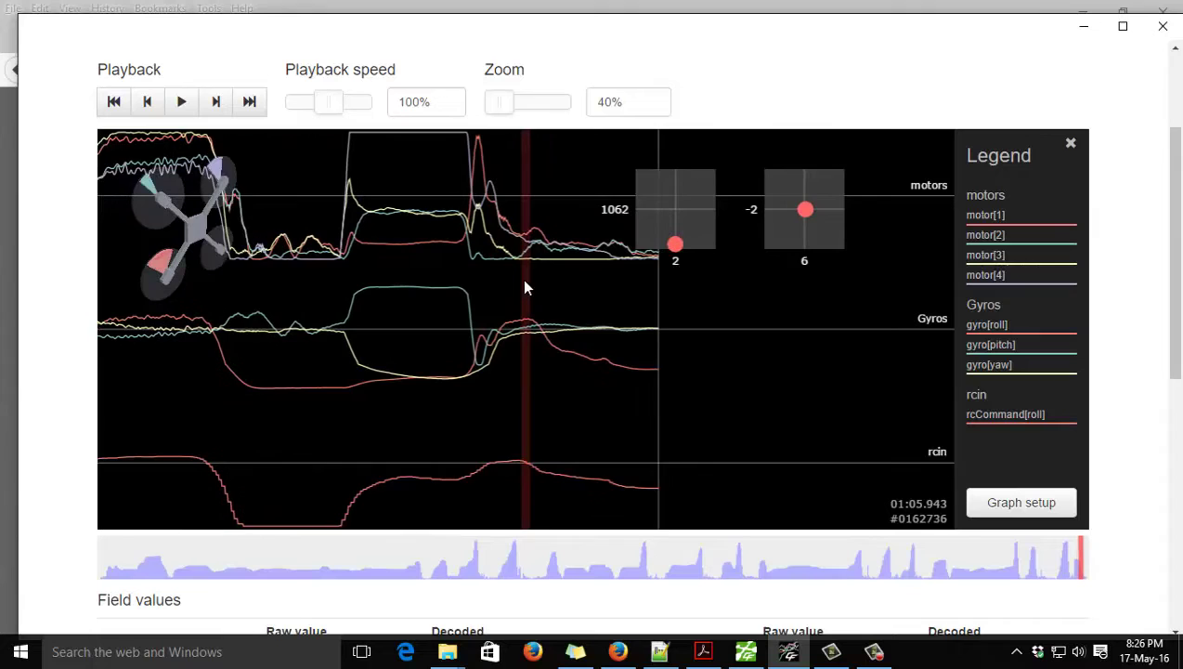
pyautogui.scroll(3, 603, 285)
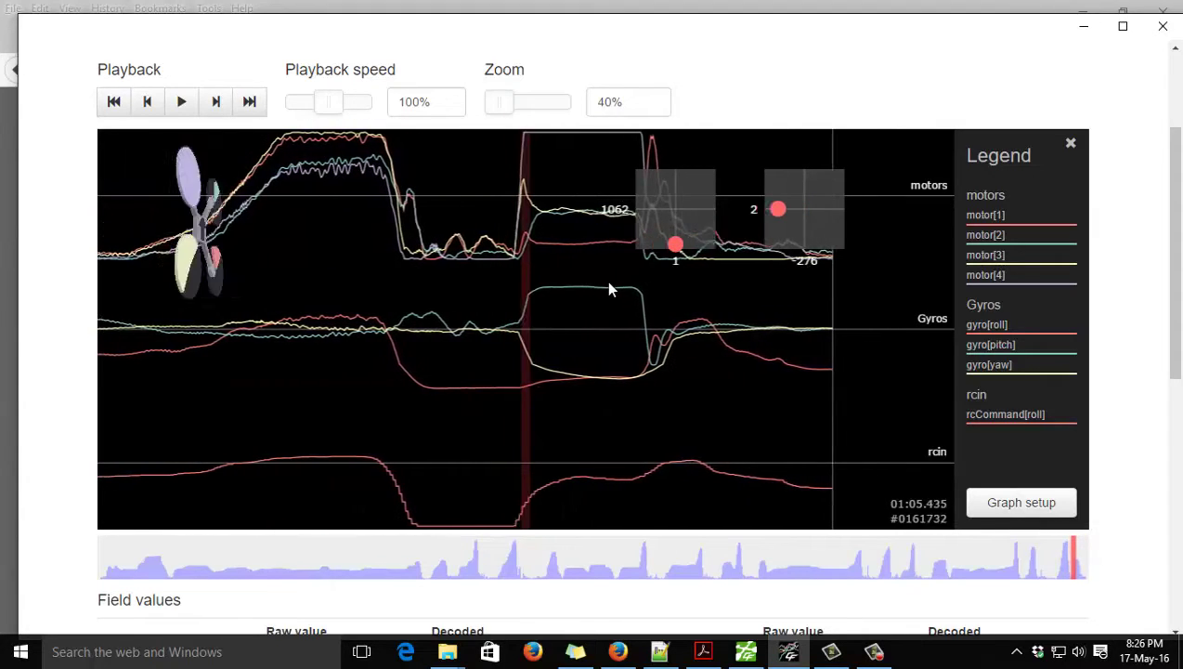
pyautogui.scroll(-3, 591, 284)
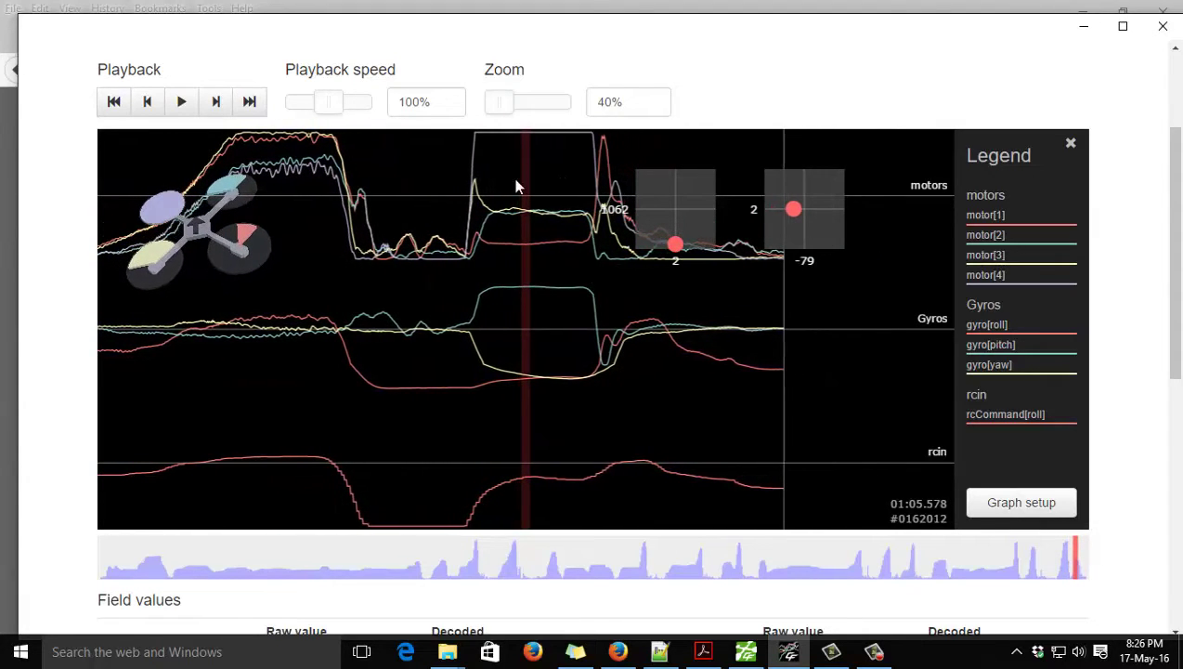
pyautogui.scroll(-9, 602, 290)
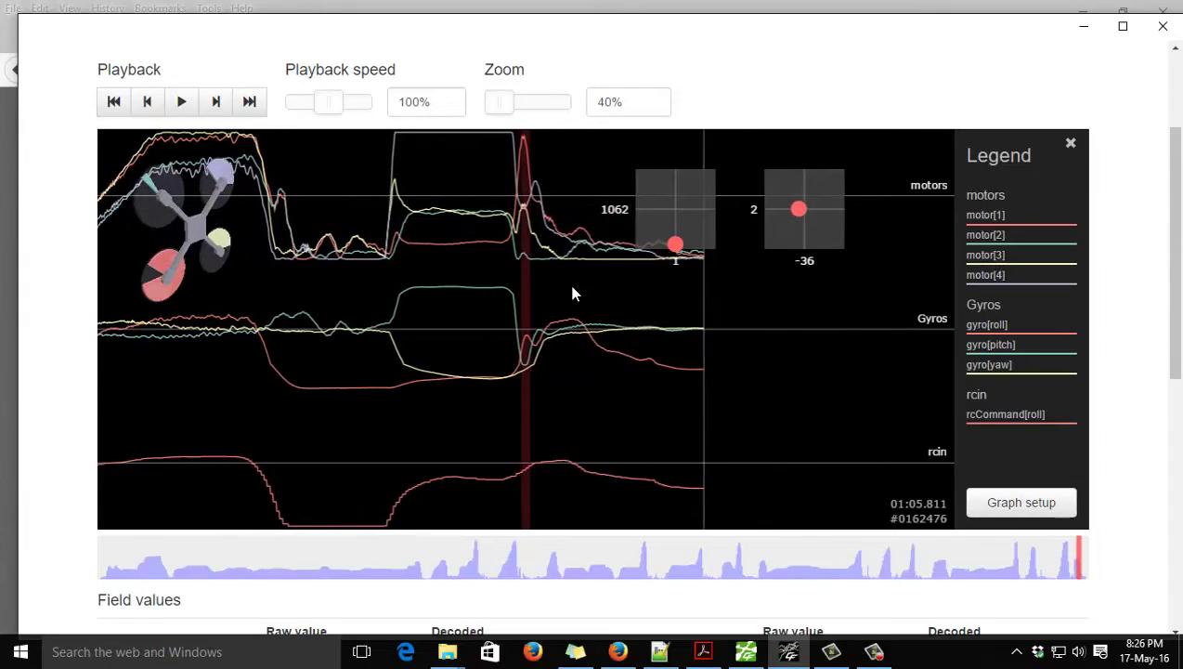
pyautogui.scroll(-1, 564, 293)
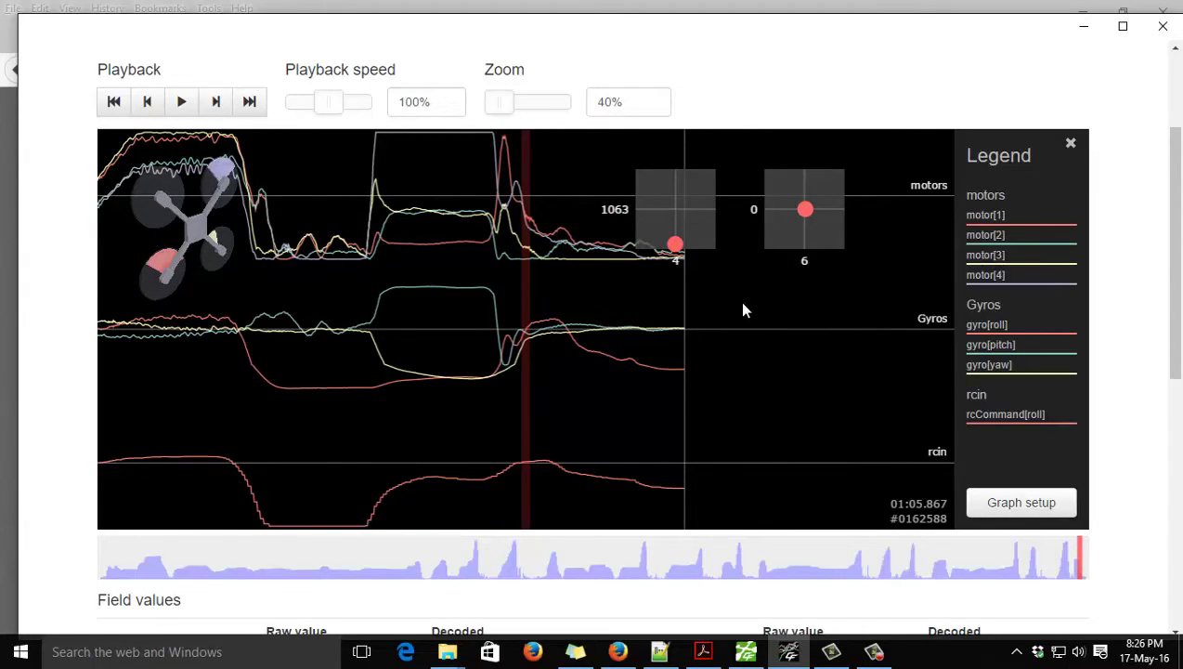
pyautogui.scroll(-4, 733, 312)
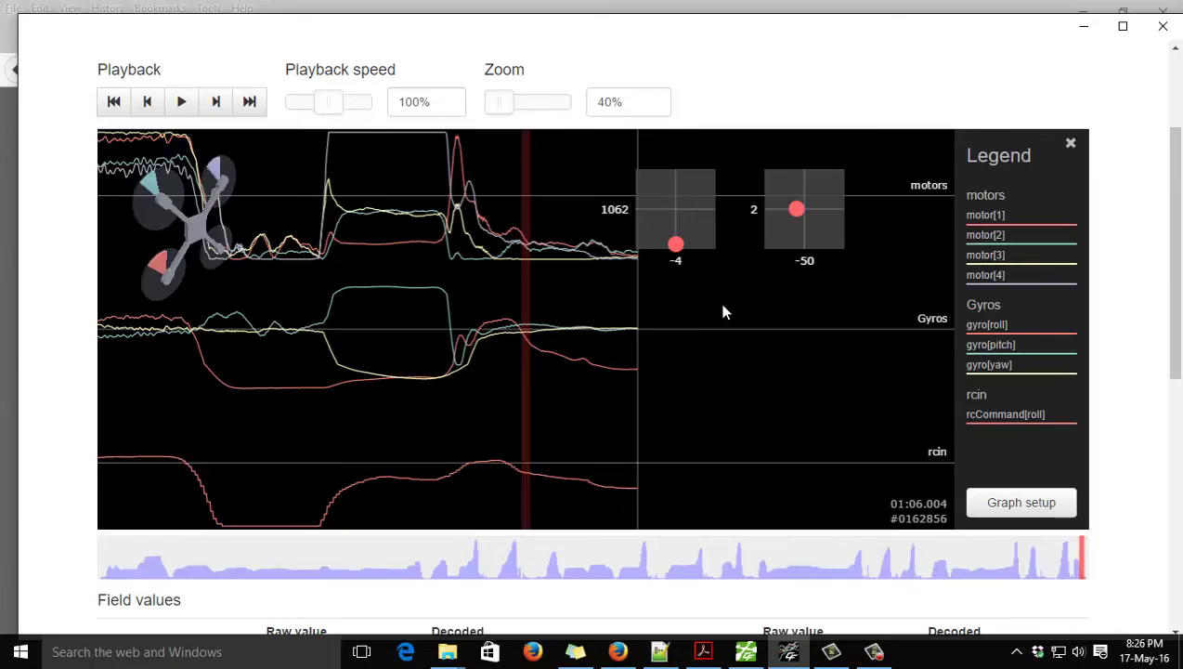
pyautogui.scroll(6, 491, 320)
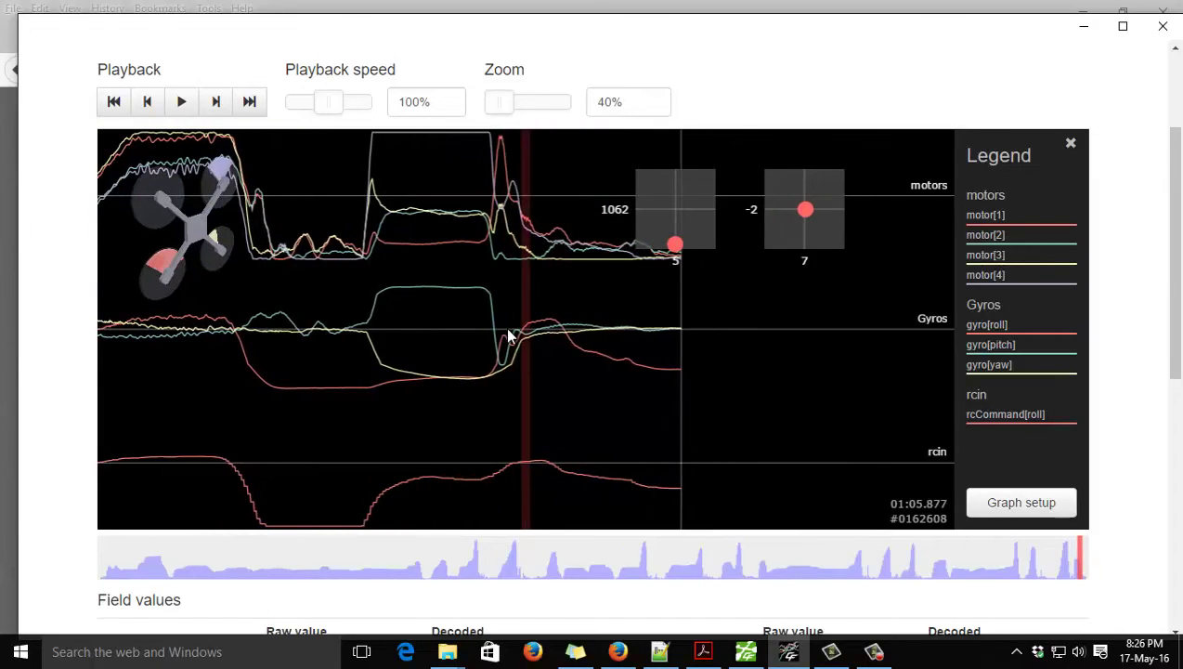